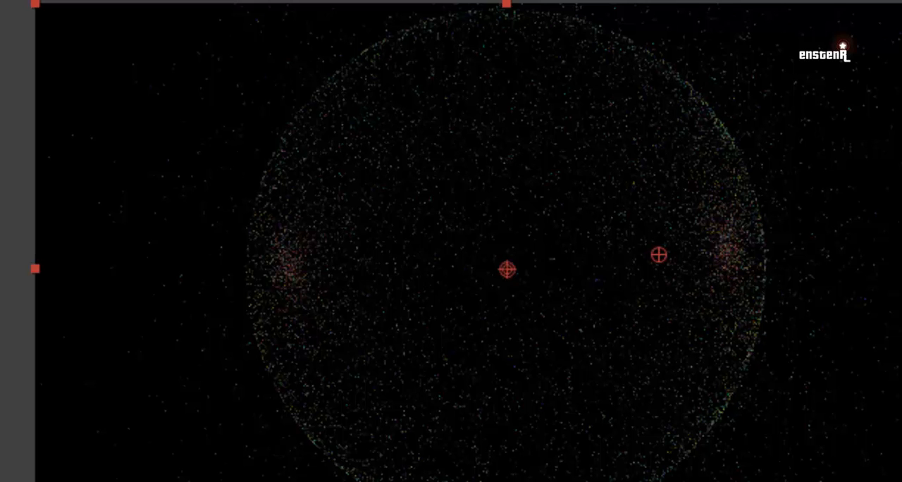
Step: Create a composition named Sphere with the HDV/HDTV 720 25 preset and a duration of 0:00:10:00
key("ctrl+n")
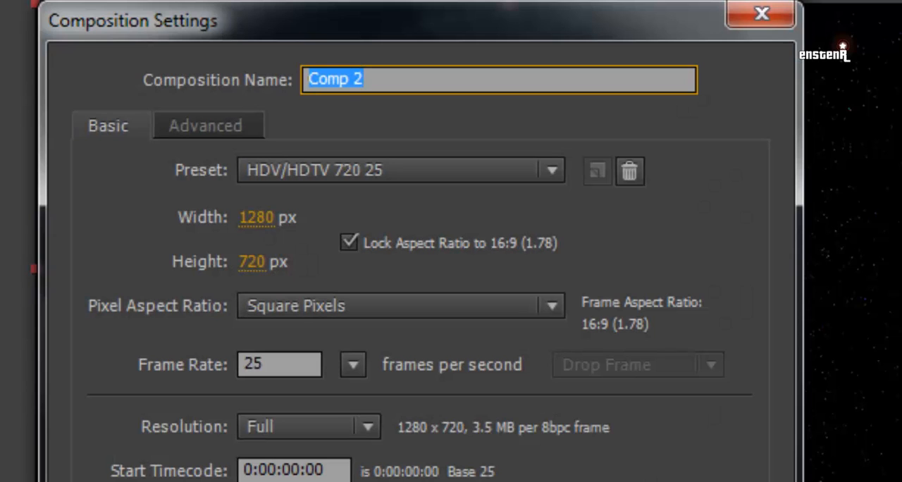
type("Sphere")
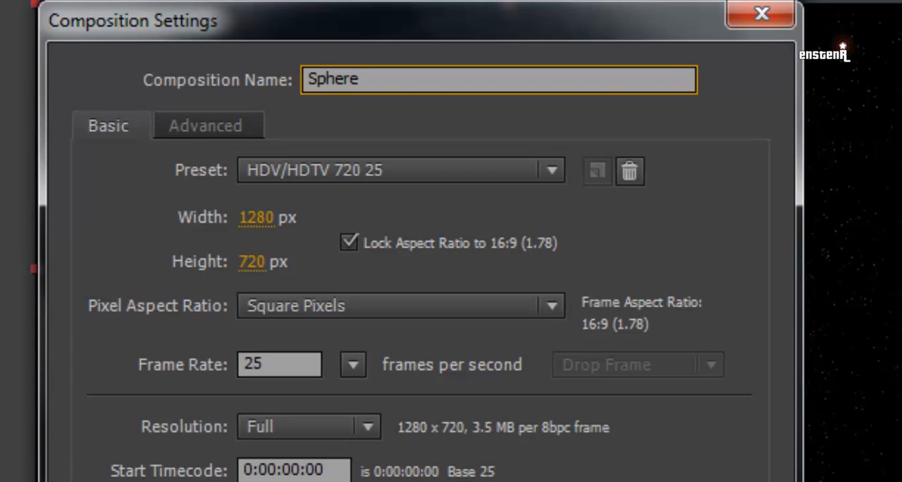
key("Tab")
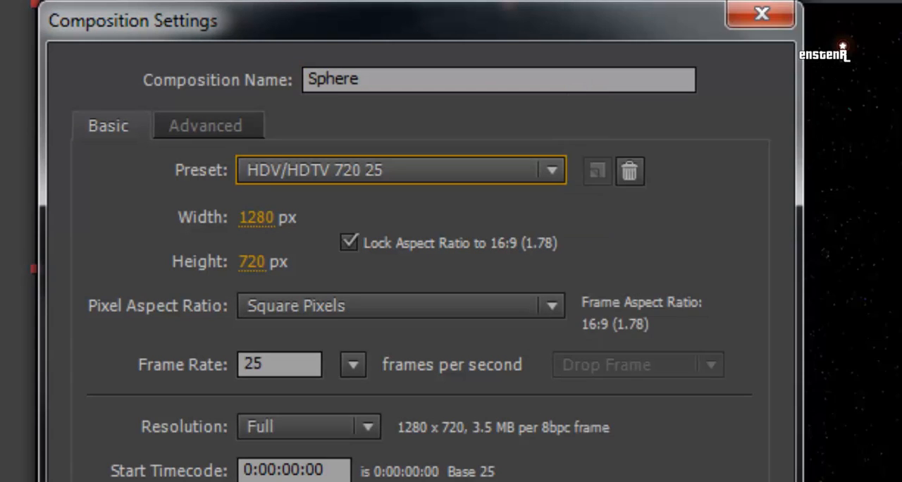
left_click(552, 170)
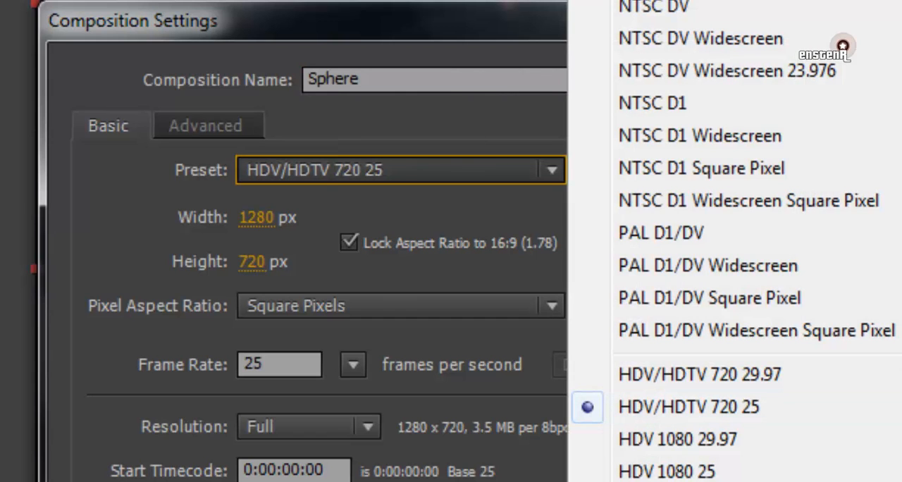
key("Escape")
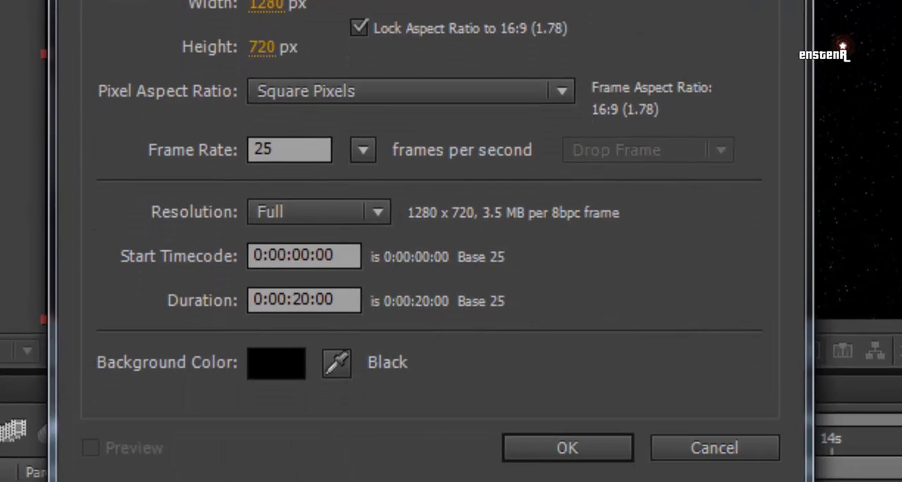
left_click(293, 300)
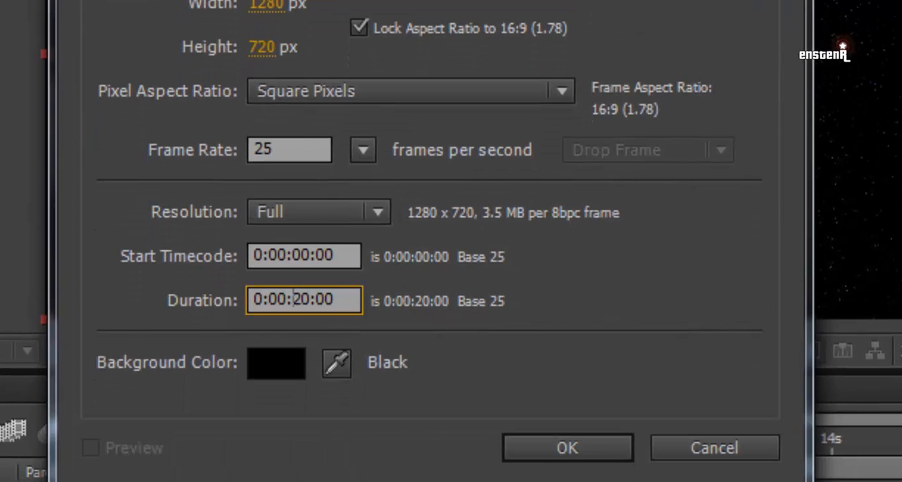
key("Delete")
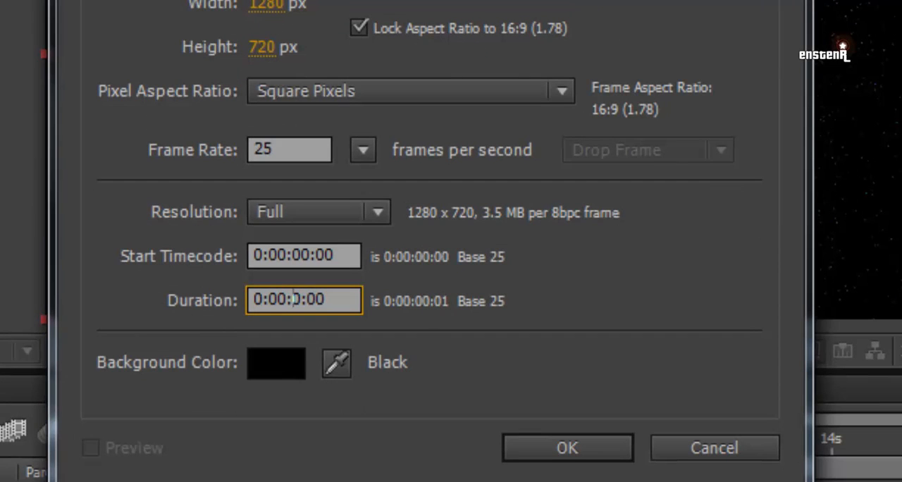
type("10")
key("Delete")
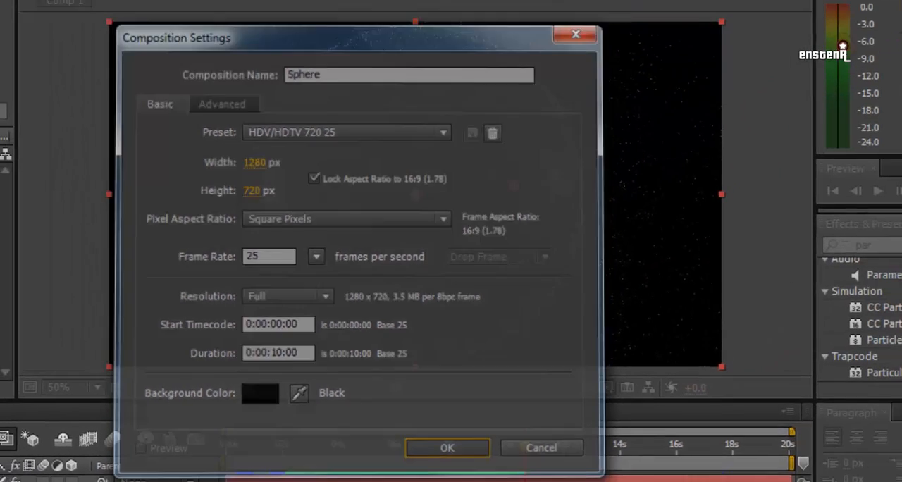
key("Return")
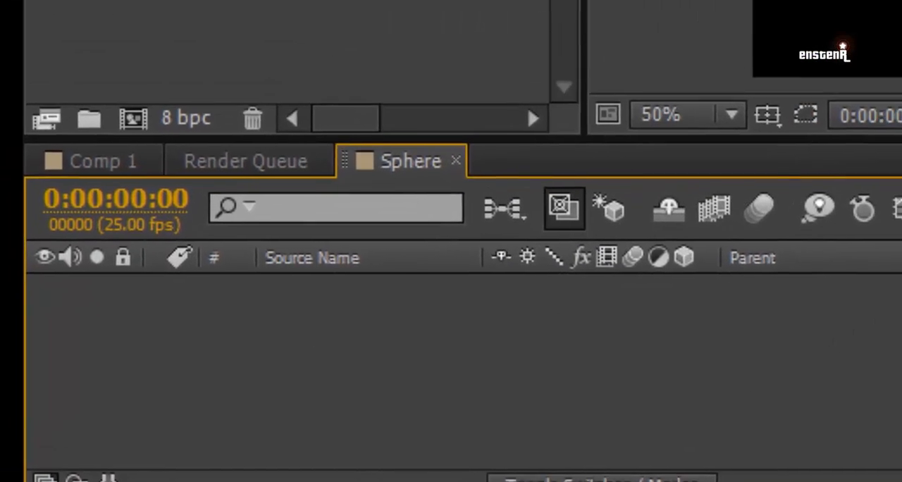
Step: Add a black 1280 x 720 solid named Point to the Sphere composition
right_click(358, 330)
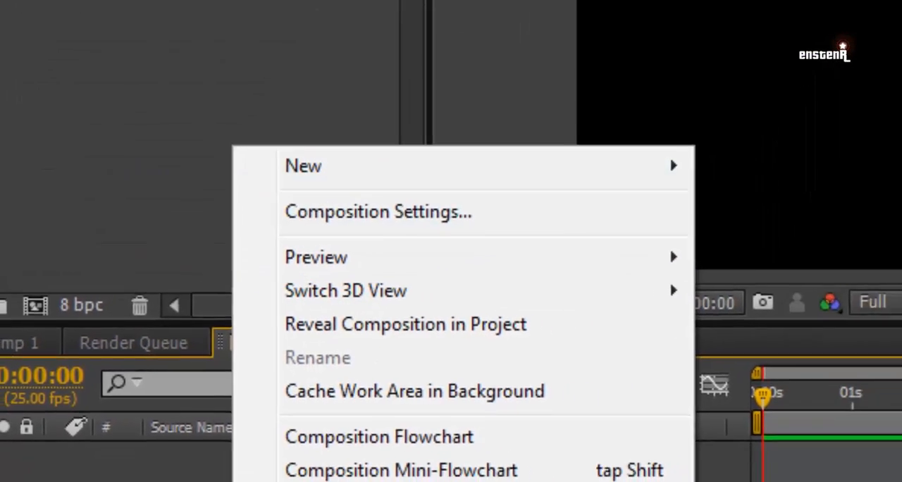
mouse_move(215, 229)
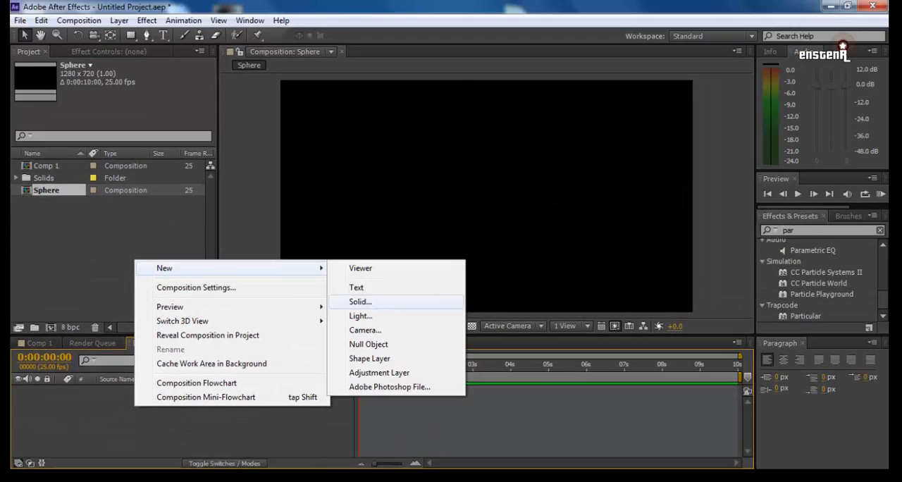
left_click(360, 302)
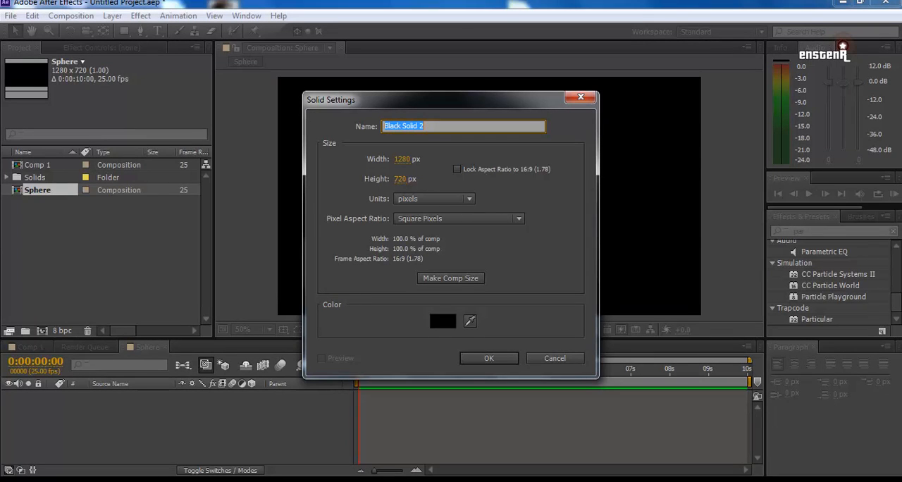
type("Point")
key("Return")
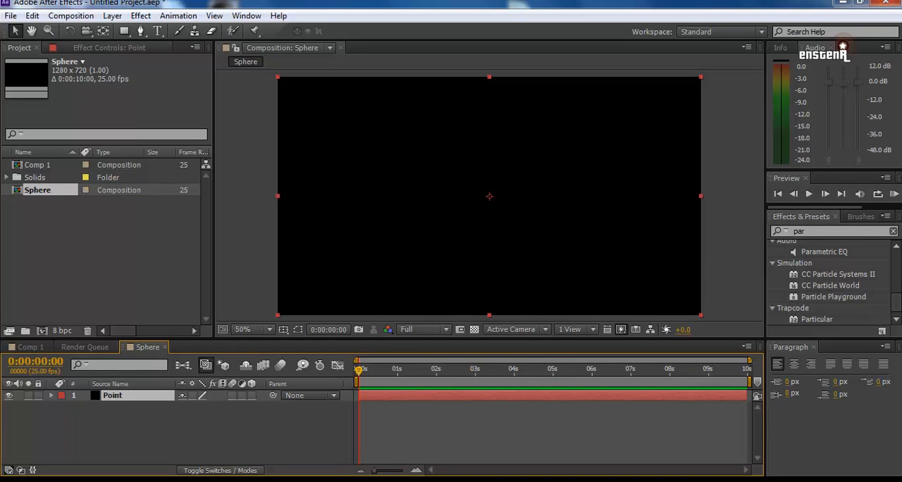
Step: Apply the Trapcode Particular effect to the Point layer
left_click(178, 16)
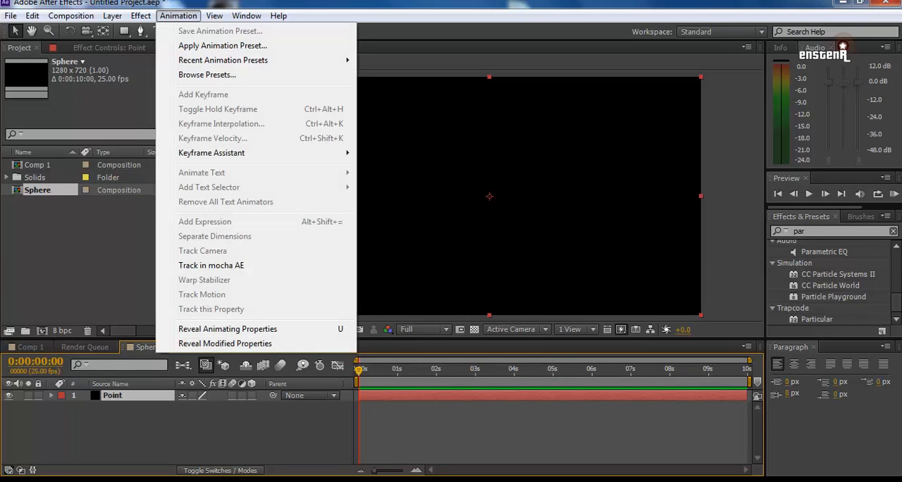
mouse_move(140, 15)
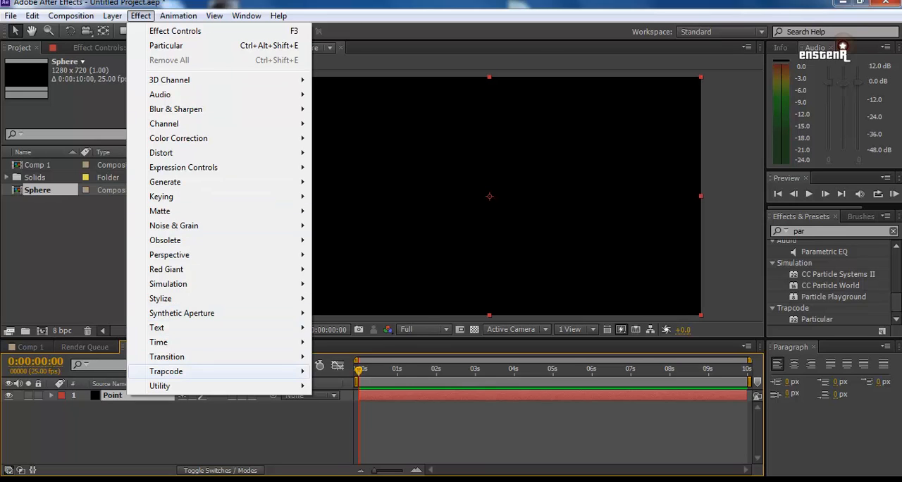
mouse_move(166, 372)
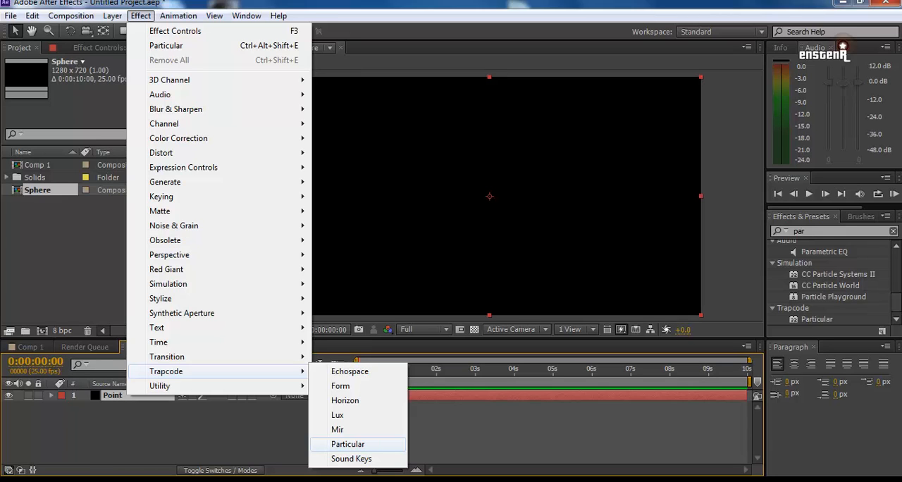
left_click(347, 444)
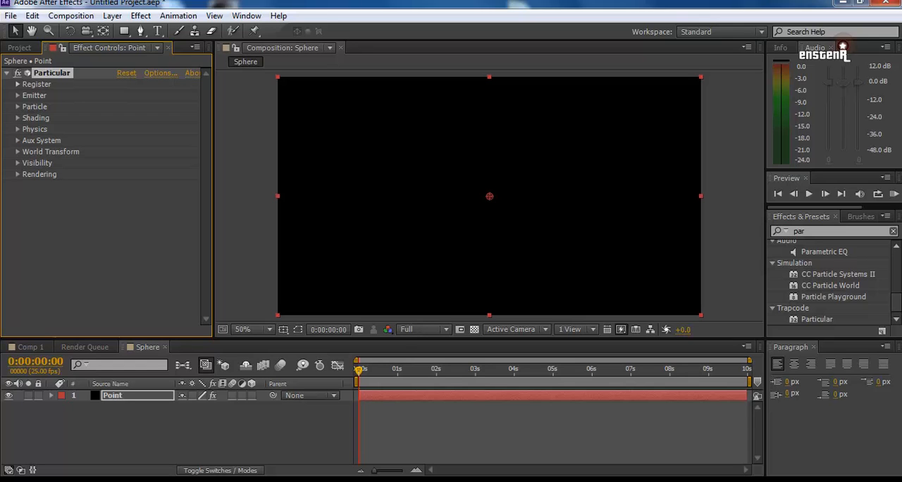
Step: Preview the default particle animation on the Point layer, stopping at about two seconds
left_click(113, 395)
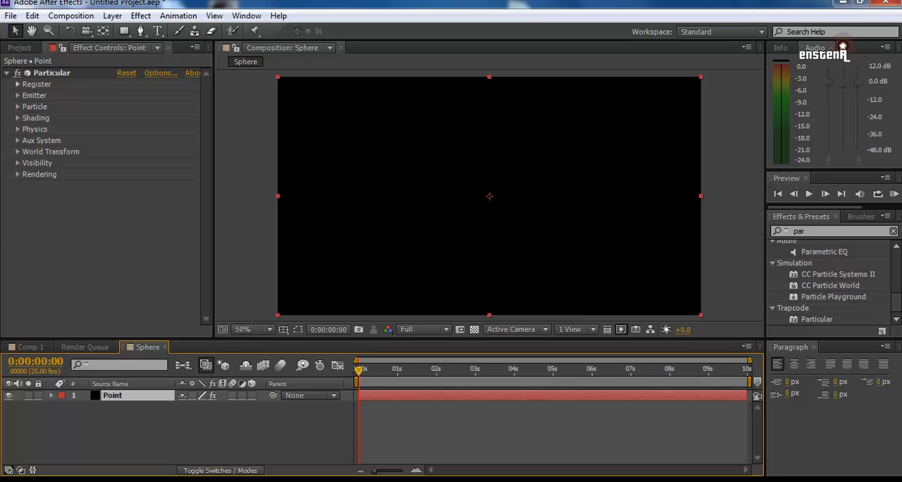
key("space")
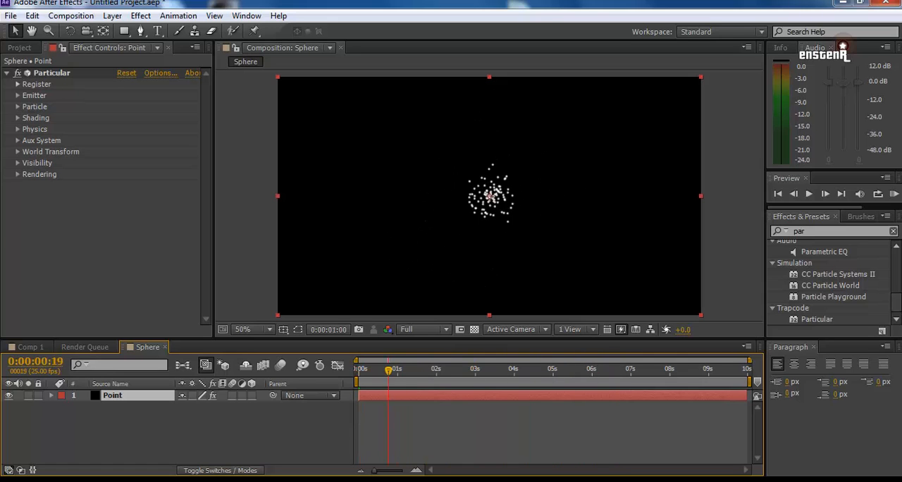
key("space")
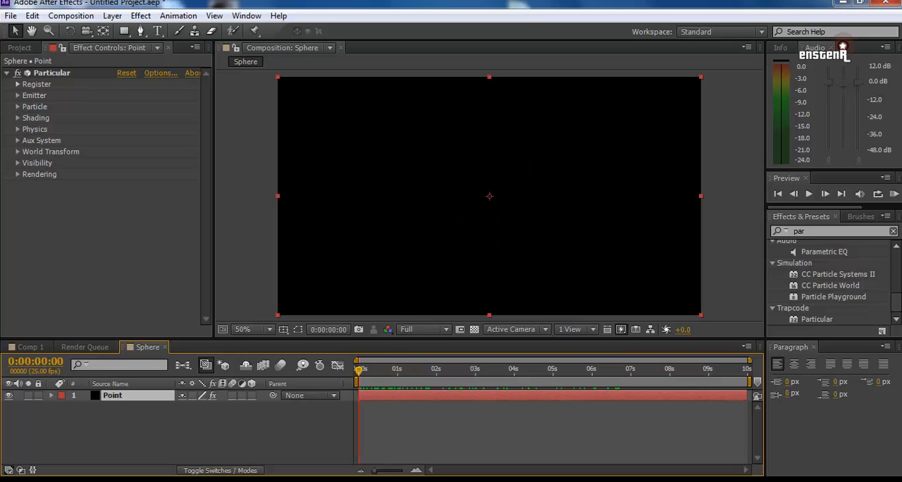
key("space")
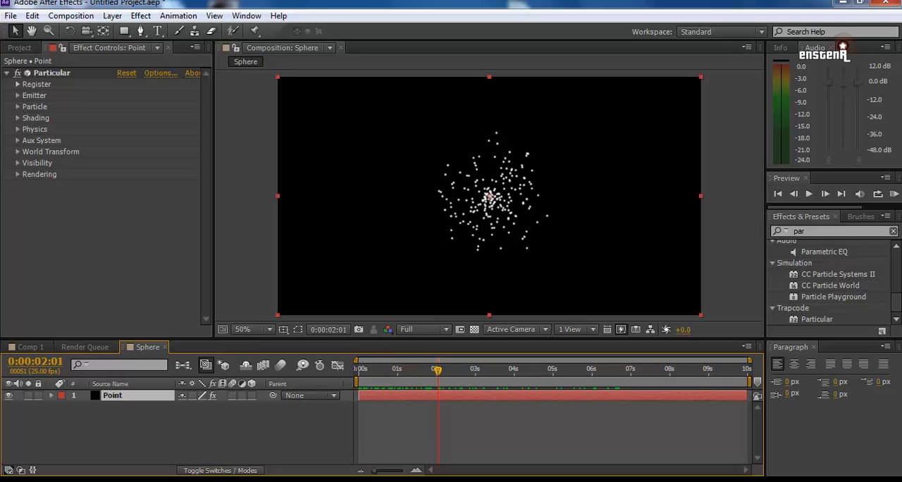
Step: Set Particular's emitter to 1500 particles per second and change the emitter type to Sphere
left_click(17, 95)
left_click(127, 94)
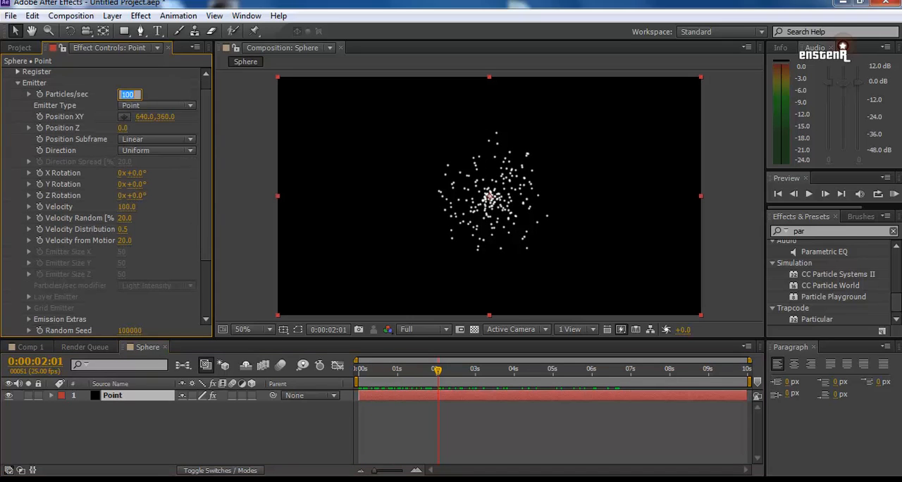
type("1500")
key("Return")
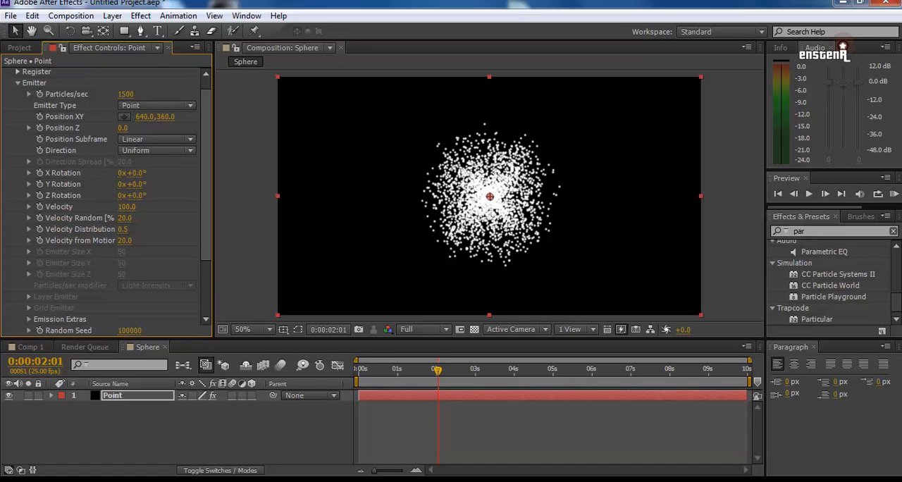
mouse_move(206, 177)
left_mouse_down()
mouse_move(205, 207)
mouse_move(206, 173)
left_mouse_up()
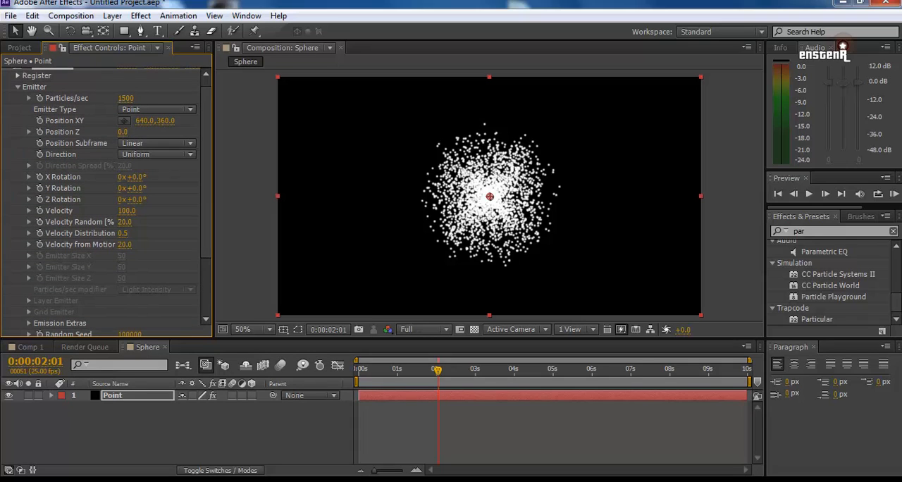
left_click(157, 109)
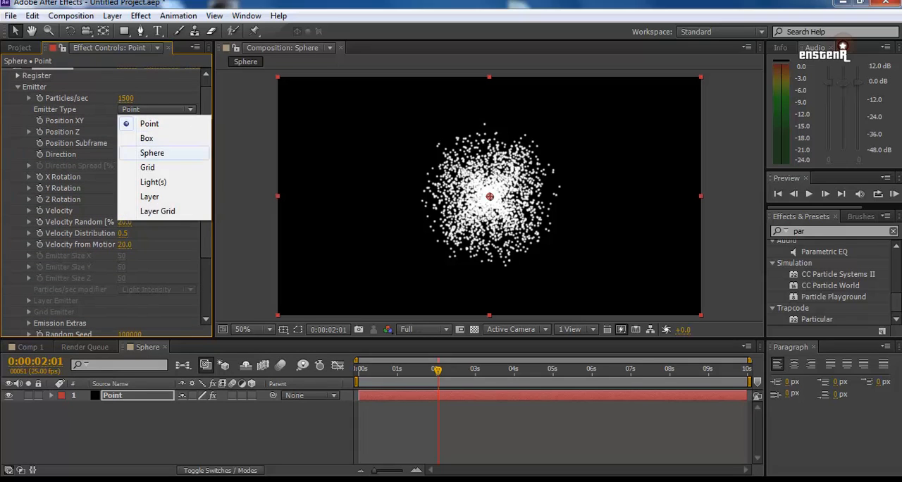
left_click(140, 150)
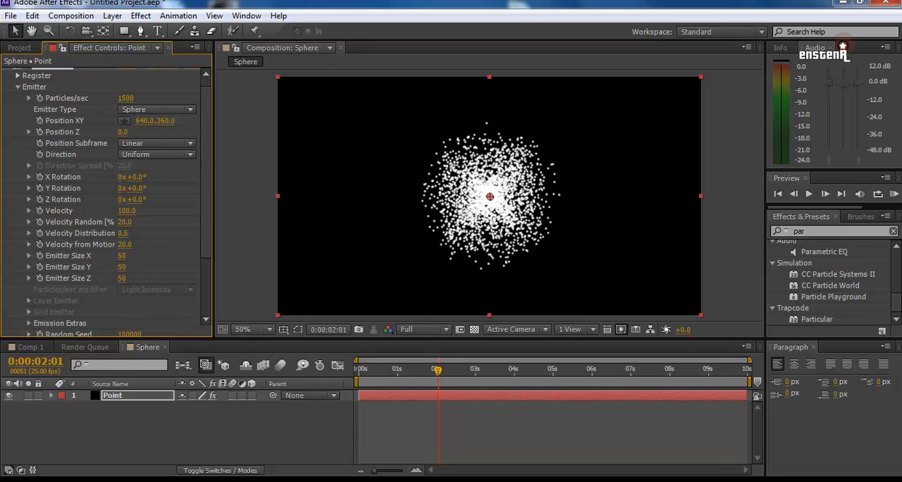
Step: Increase the emitter size to 87 in X and 77 in Y
left_click_drag(206, 176, 205, 199)
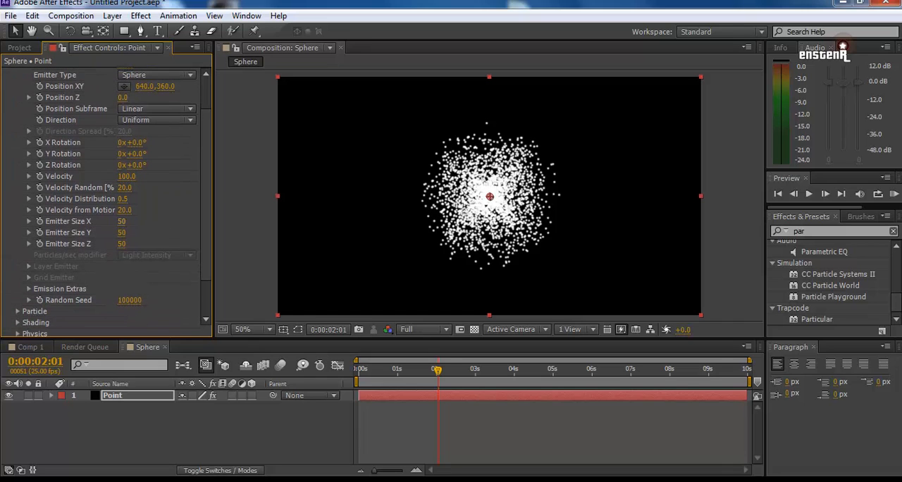
left_click_drag(122, 222, 140, 233)
left_click(122, 244)
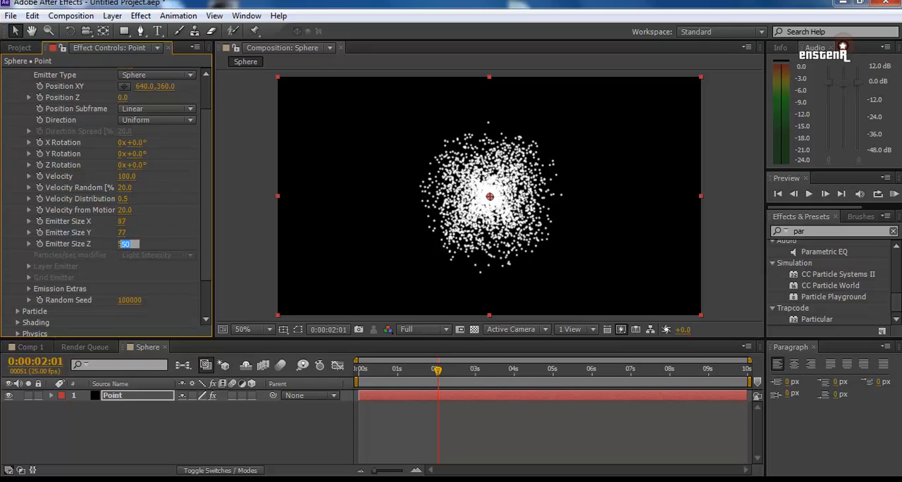
left_click(205, 240)
Step: In the Particle settings, set the life to 3.8 seconds and keep Sphere as the particle type
left_click_drag(206, 240, 205, 211)
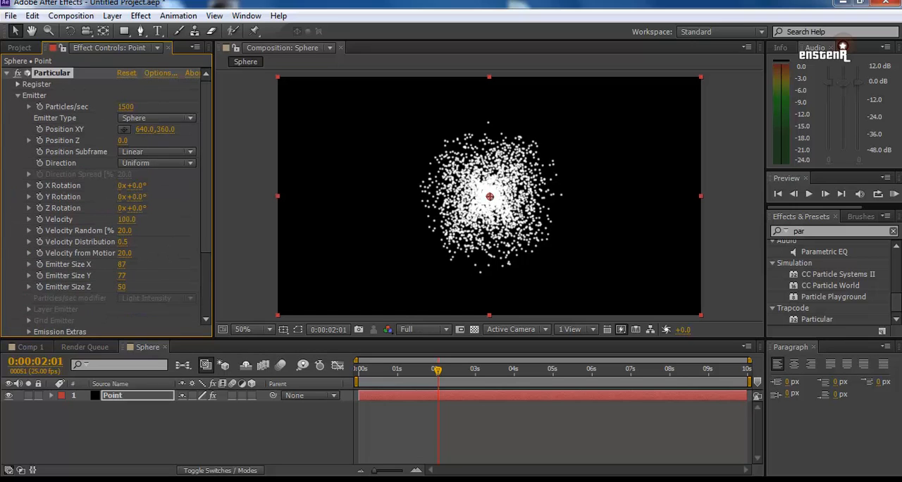
left_click(18, 95)
left_click(18, 106)
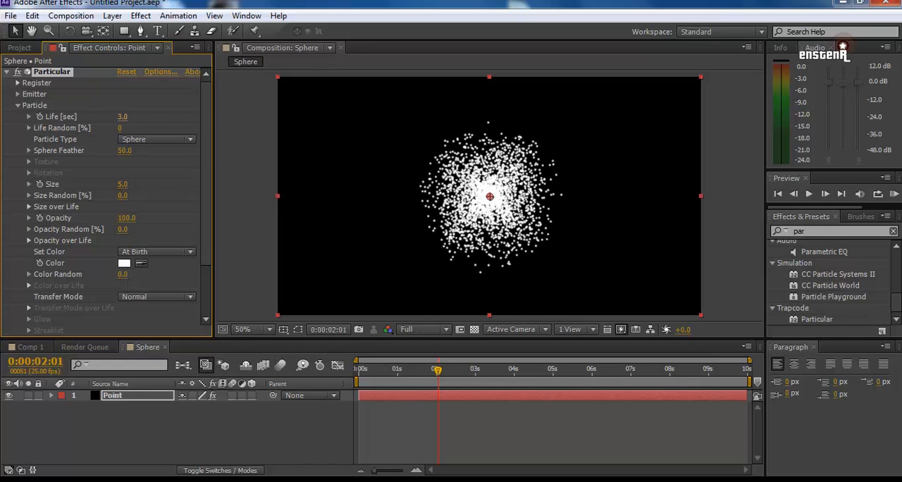
left_click(122, 117)
key("Return")
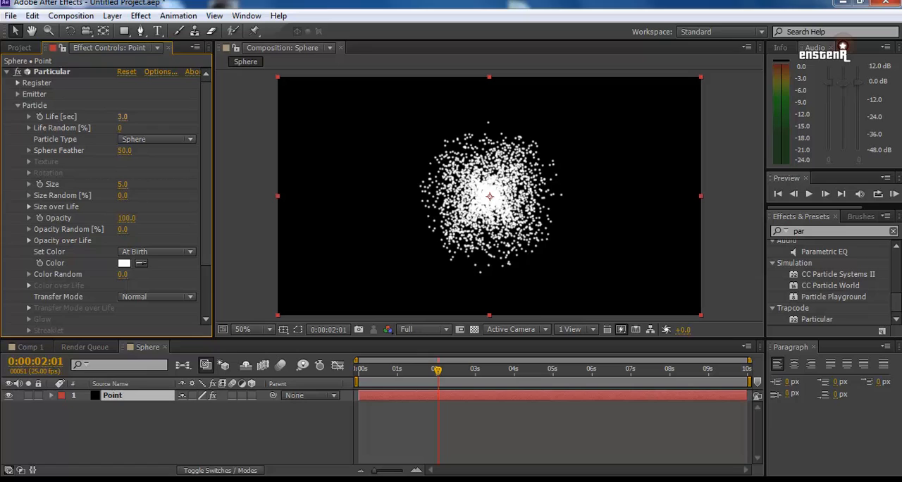
left_click_drag(122, 117, 129, 117)
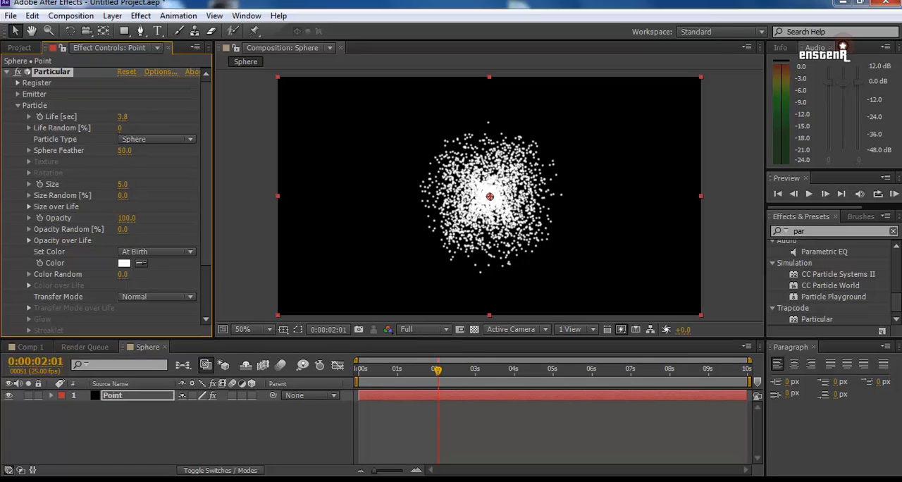
left_click(157, 139)
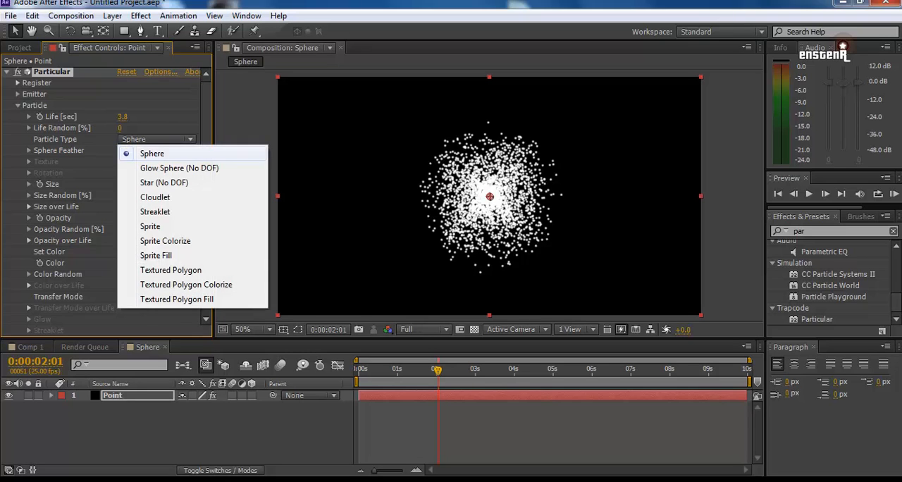
left_click(162, 154)
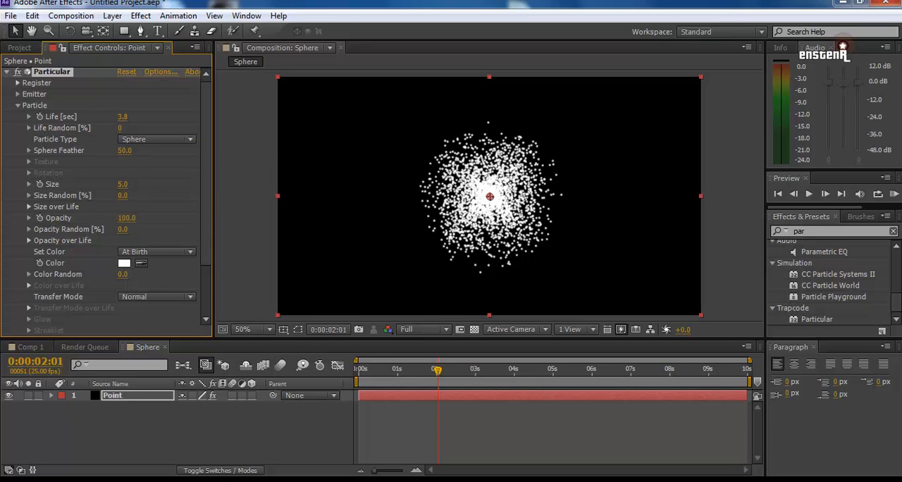
Step: Set the particle size to 1 and the size randomness to 10%
left_click(122, 185)
type("1")
key("Return")
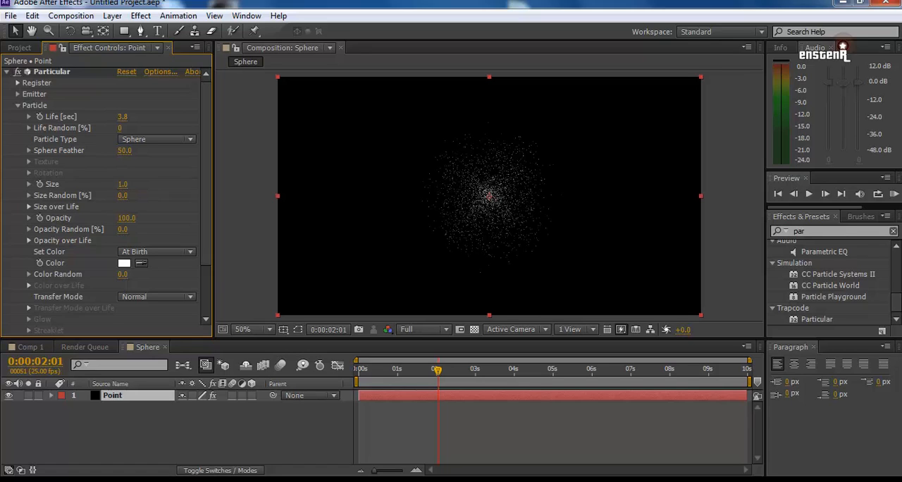
left_click(123, 196)
type("10")
key("Return")
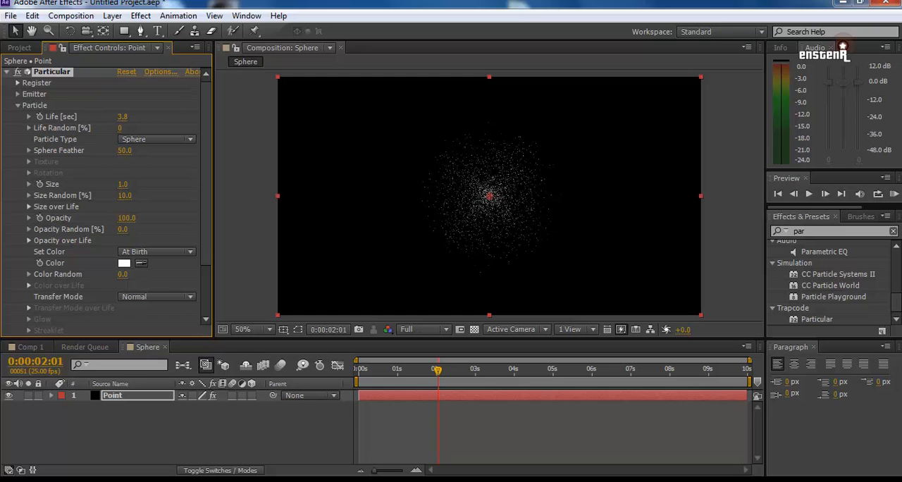
Step: Set the particle color to Over Life with its gradient expanded, and move the current time to 6 seconds
left_click_drag(438, 370, 630, 369)
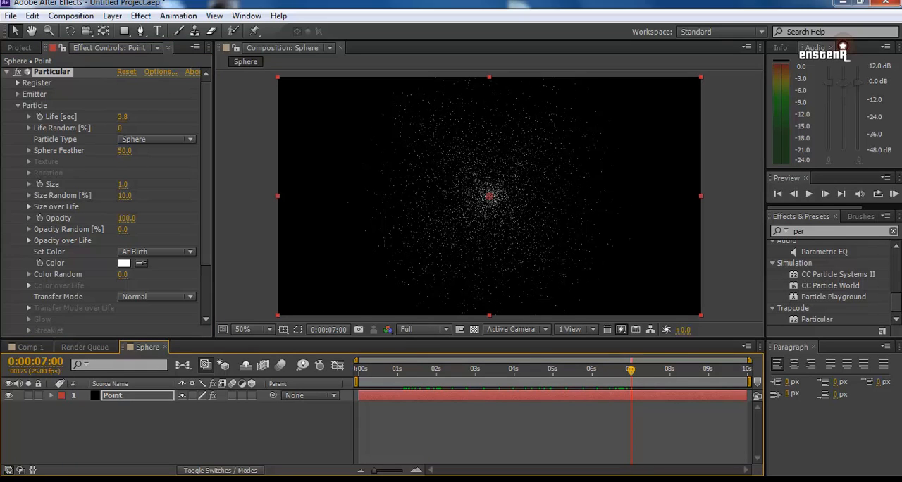
left_click(123, 196)
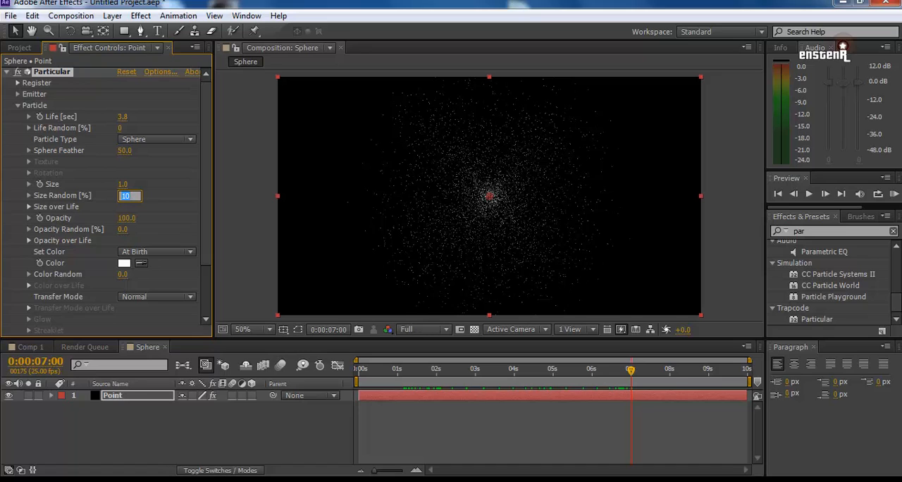
left_click(156, 252)
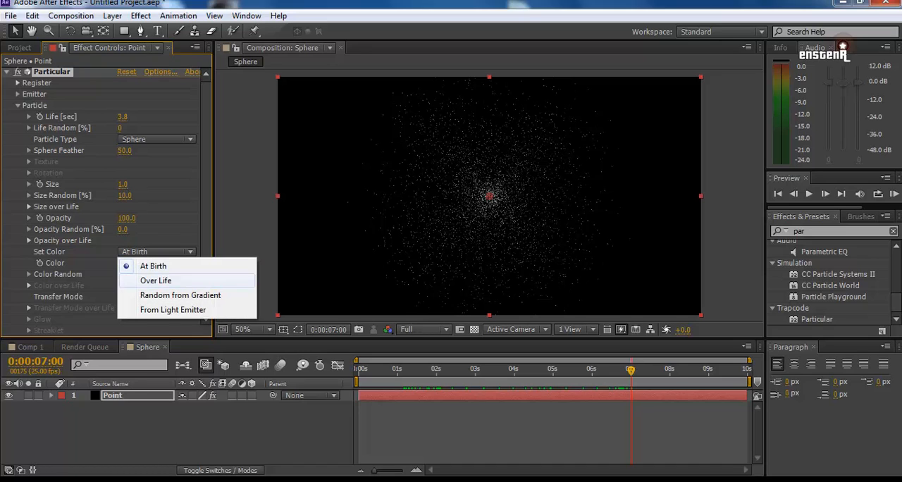
left_click(156, 280)
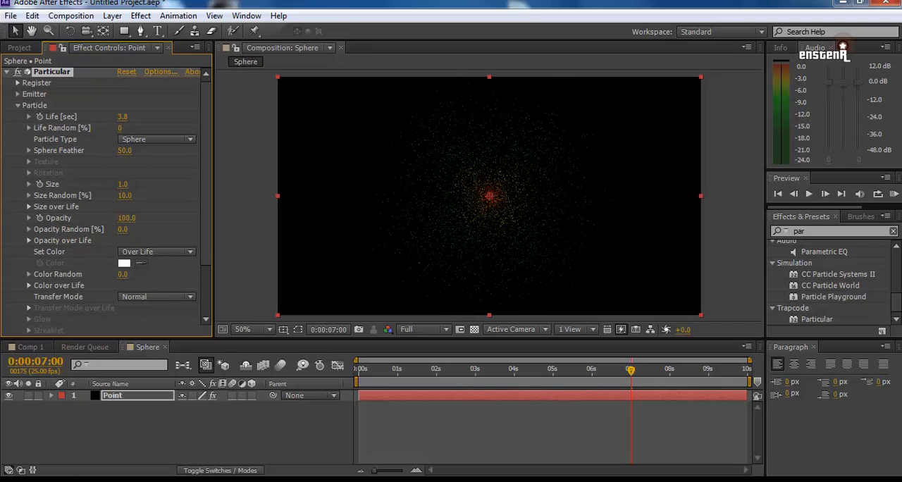
scroll(106, 201, "down", 3)
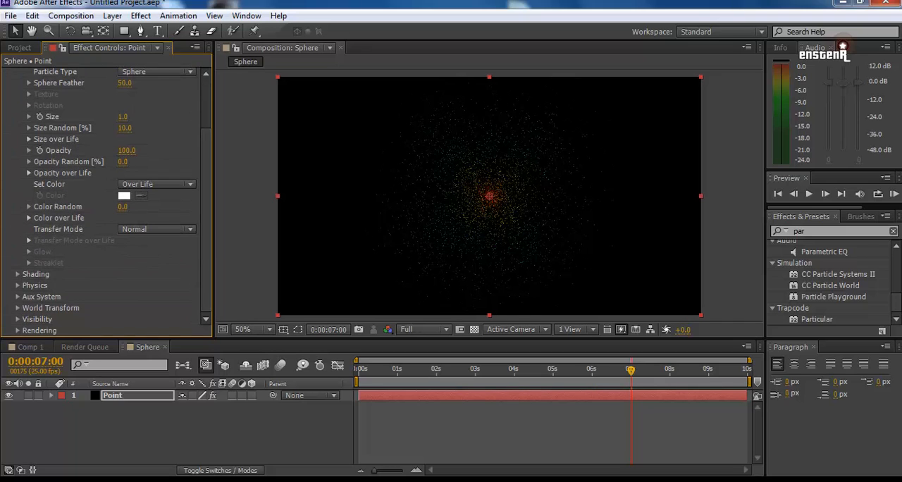
left_click(29, 217)
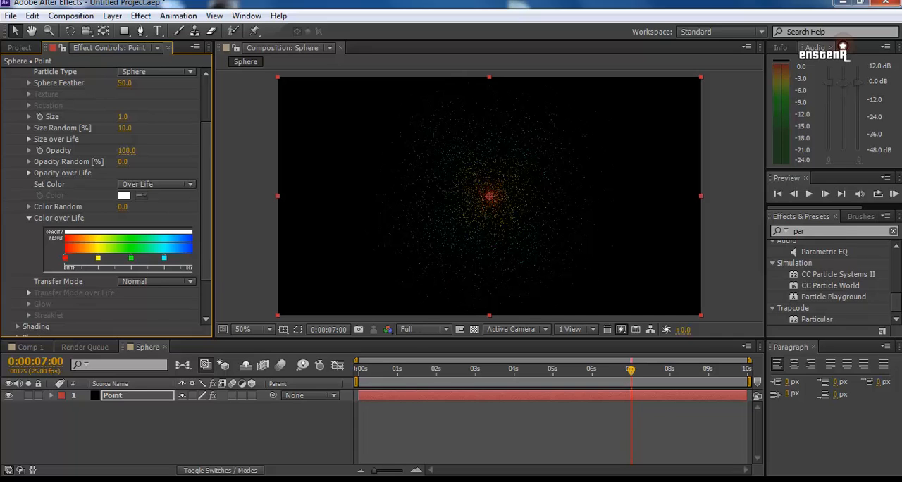
left_click_drag(630, 370, 591, 370)
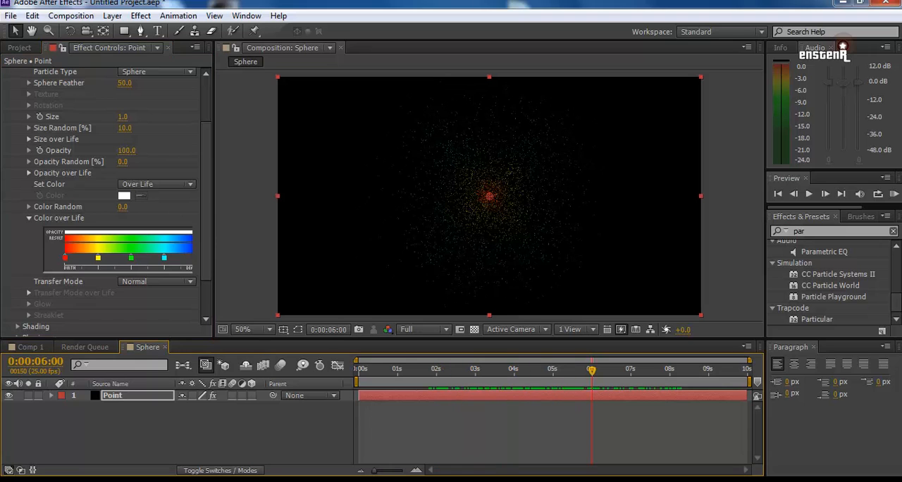
Step: Try Random from Gradient as the particle color mode and switch it back to Over Life
left_click(156, 184)
left_click(176, 227)
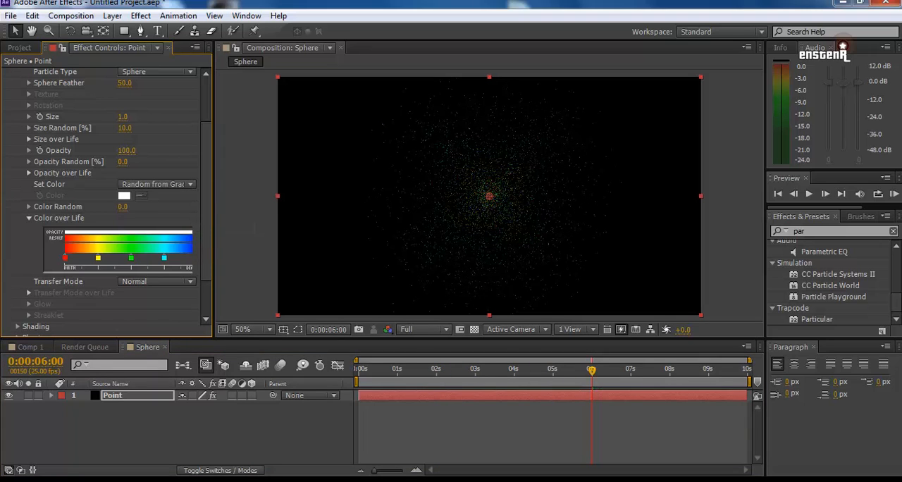
left_click(157, 184)
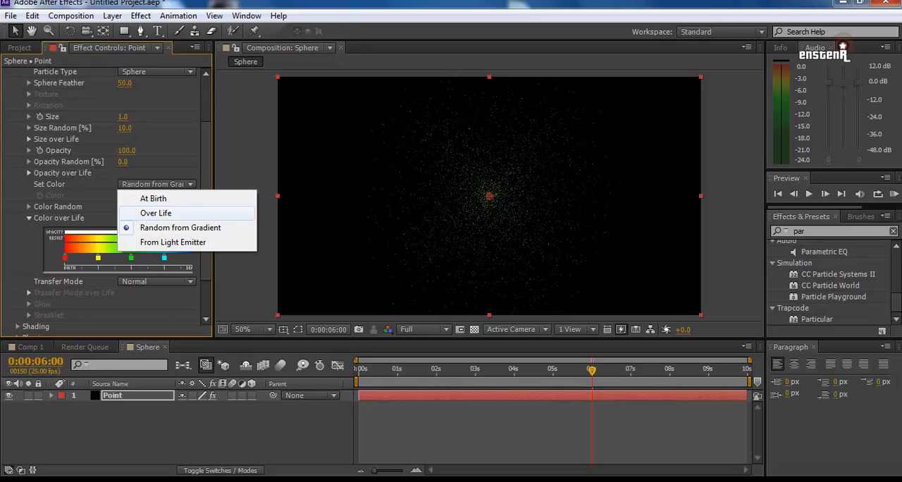
left_click(156, 212)
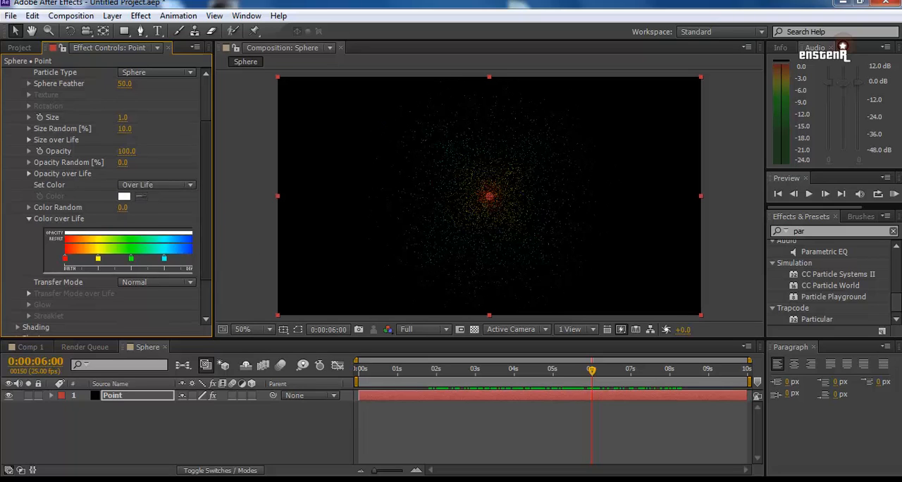
Step: In Particular's Physics settings, set the strength of the Air model's spherical field to 100
scroll(106, 204, "up", 3)
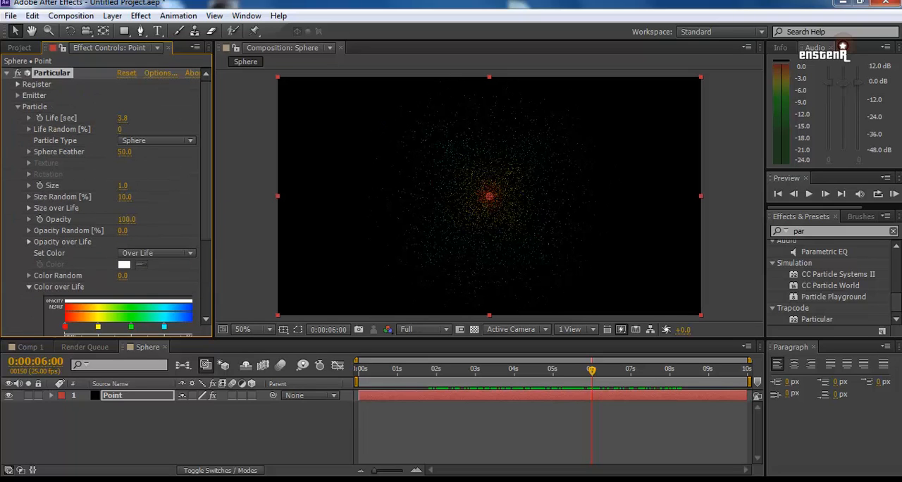
left_click(18, 107)
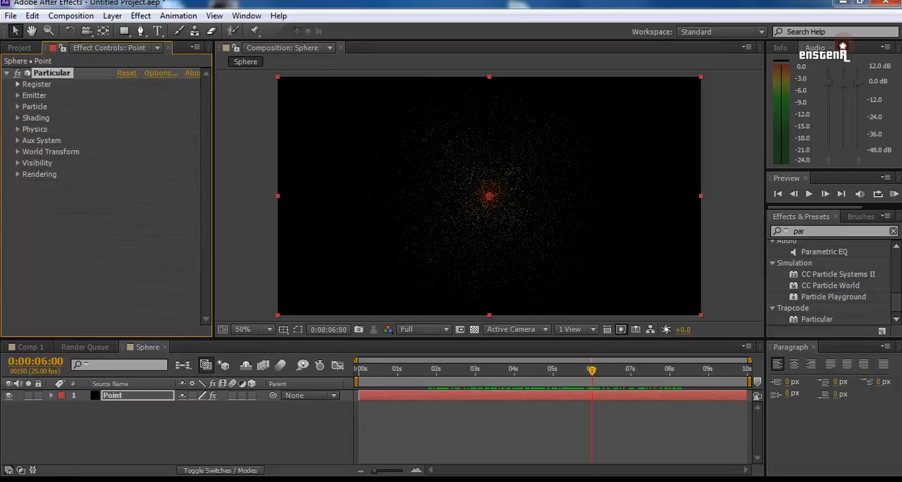
left_click(17, 129)
left_click(18, 129)
left_click(17, 129)
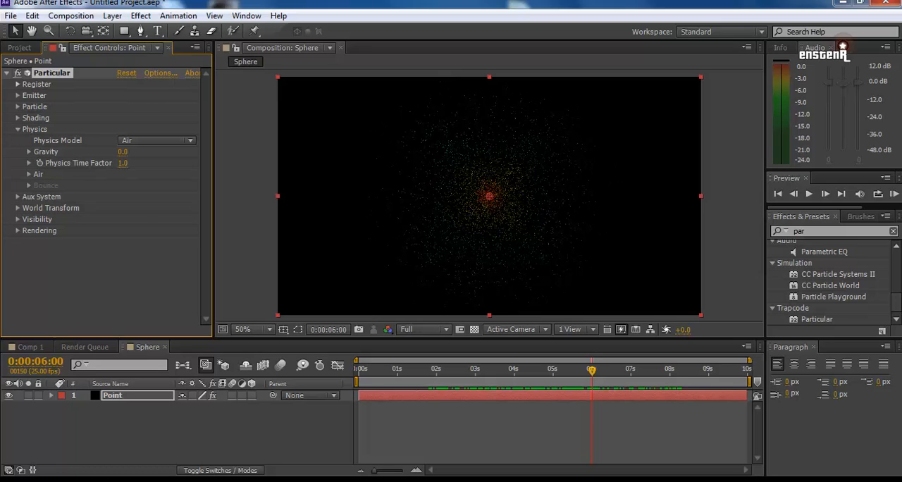
left_click(29, 174)
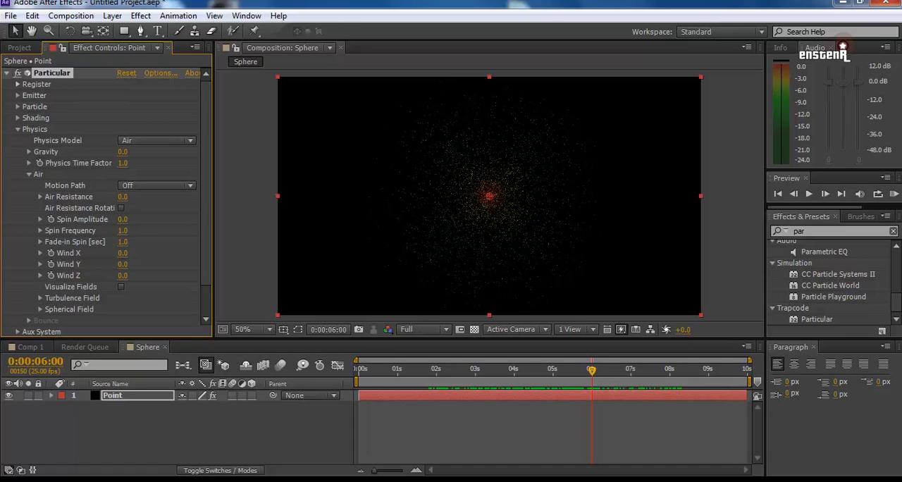
left_click(41, 310)
scroll(40, 309, "down", 1)
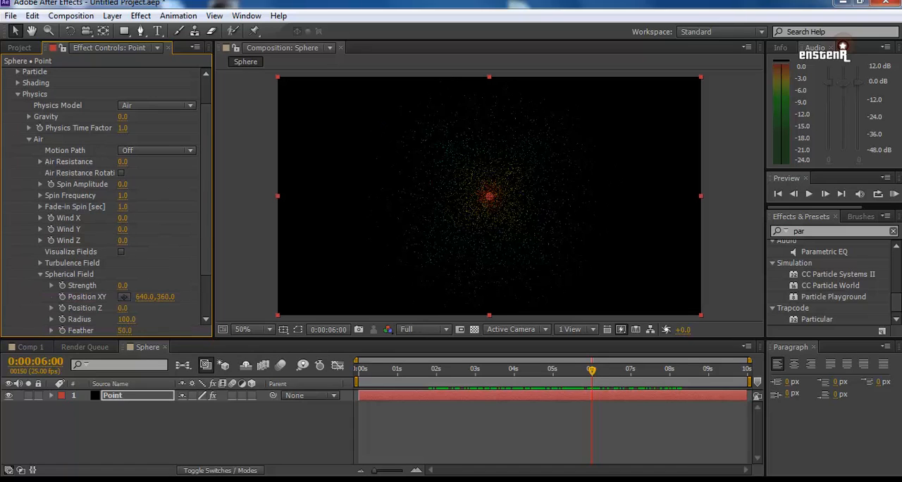
scroll(106, 197, "down", 2)
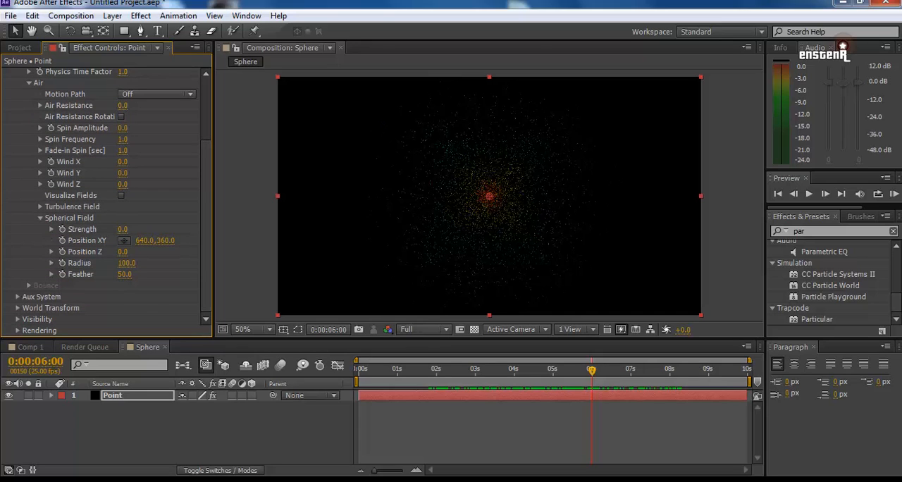
left_click_drag(123, 229, 193, 229)
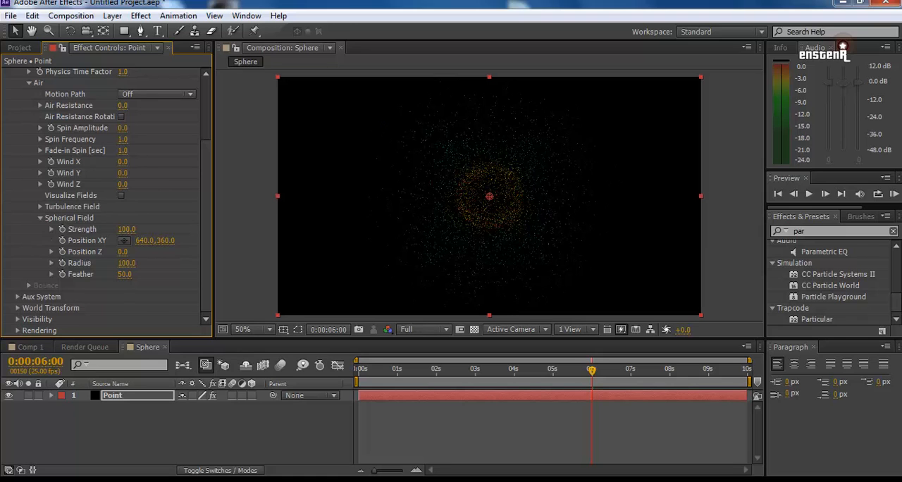
Step: Set the spherical field's radius to 340 and its feather to 2, and collapse its settings
mouse_move(127, 262)
left_mouse_down()
mouse_move(167, 263)
mouse_move(130, 262)
mouse_move(140, 262)
left_mouse_up()
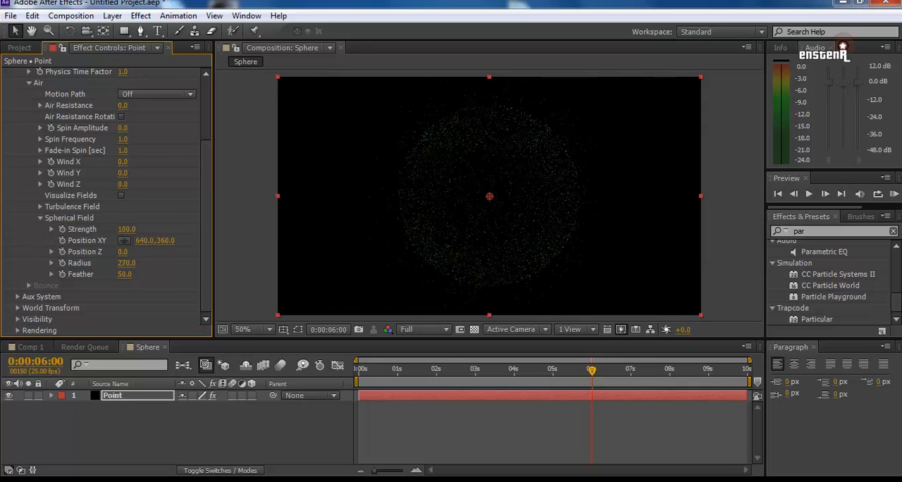
left_click_drag(142, 263, 145, 263)
left_click(163, 274)
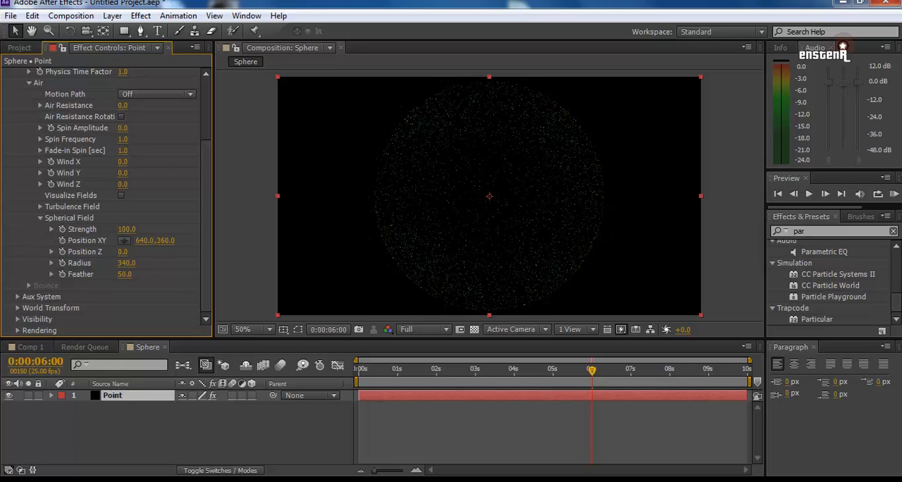
mouse_move(124, 274)
left_mouse_down()
mouse_move(147, 274)
mouse_move(113, 274)
left_mouse_up()
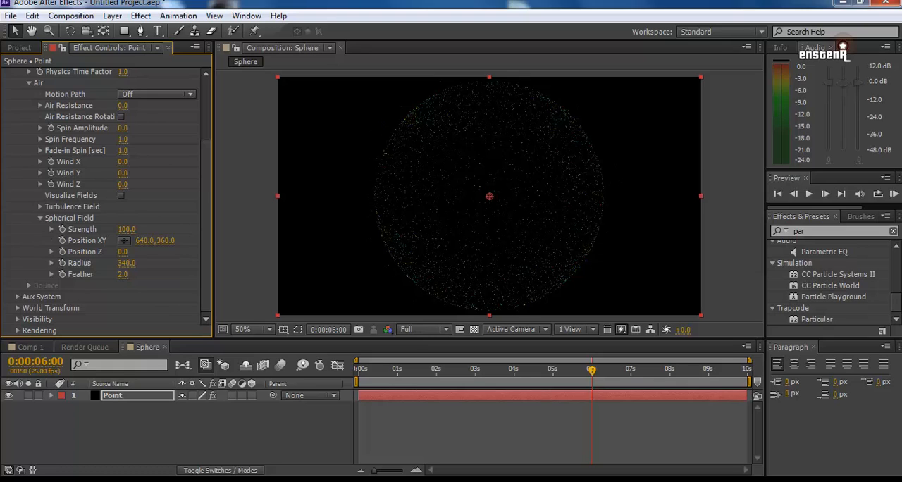
left_click(40, 218)
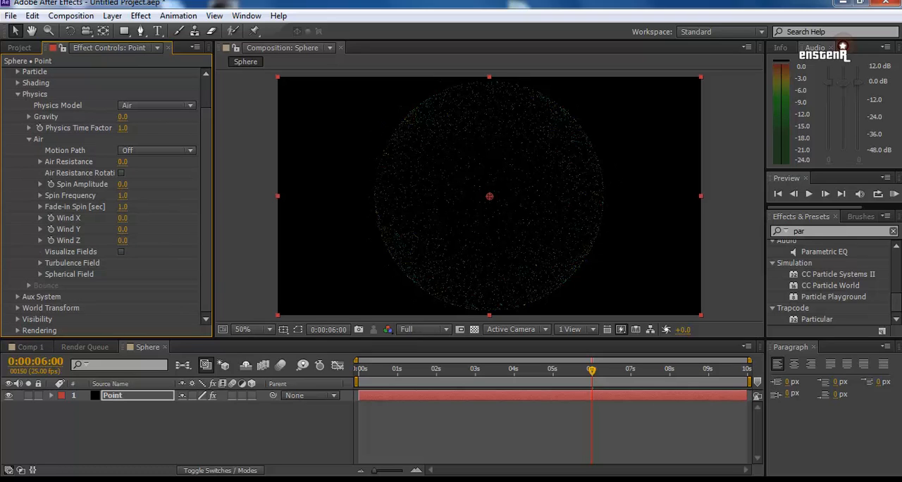
Step: Move the Point layer's Particular emitter from the composition center to the left edge of the particle sphere
left_click(113, 395)
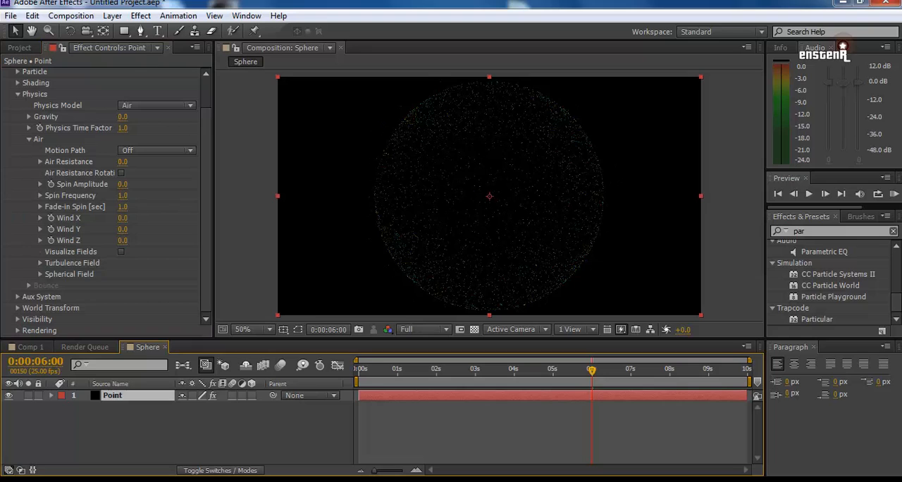
left_click_drag(206, 169, 206, 138)
left_click(52, 73)
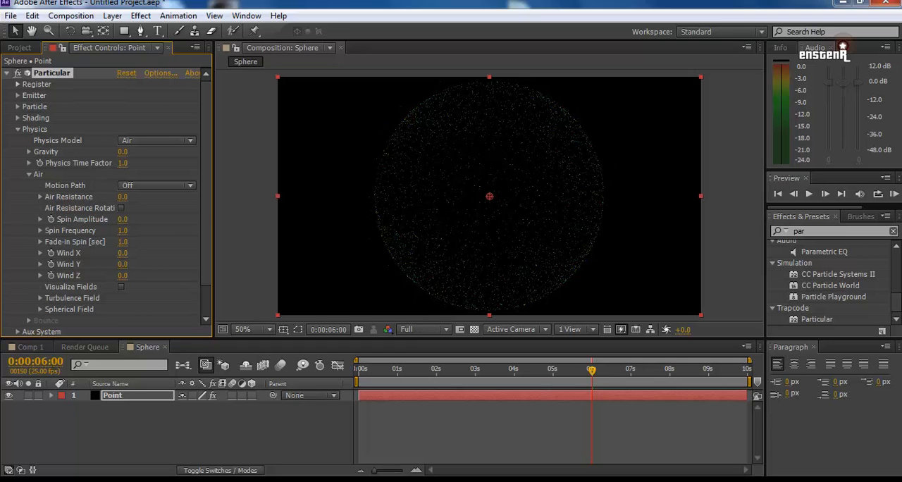
left_click_drag(489, 197, 374, 196)
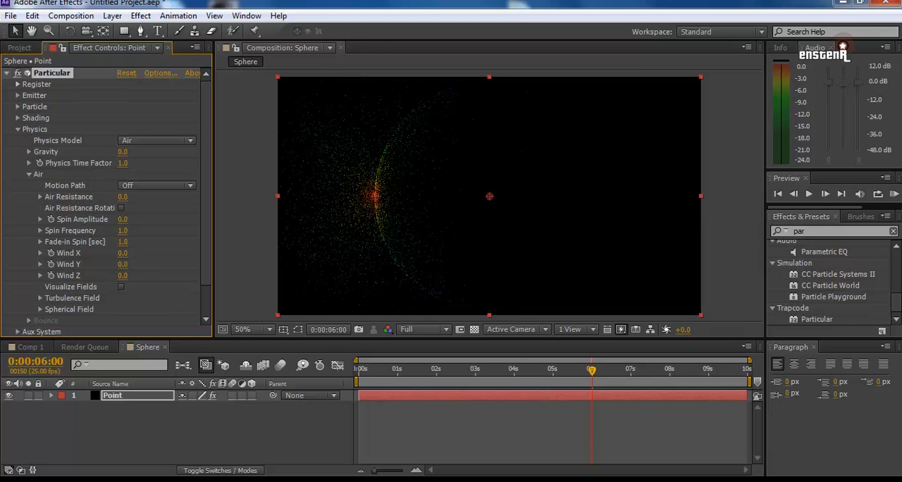
left_click(375, 196)
Step: Set Wind X to 66 so the particles blow across the sphere
left_click(123, 252)
key("Return")
left_click(122, 253)
left_click(122, 242)
left_click_drag(123, 253, 227, 253)
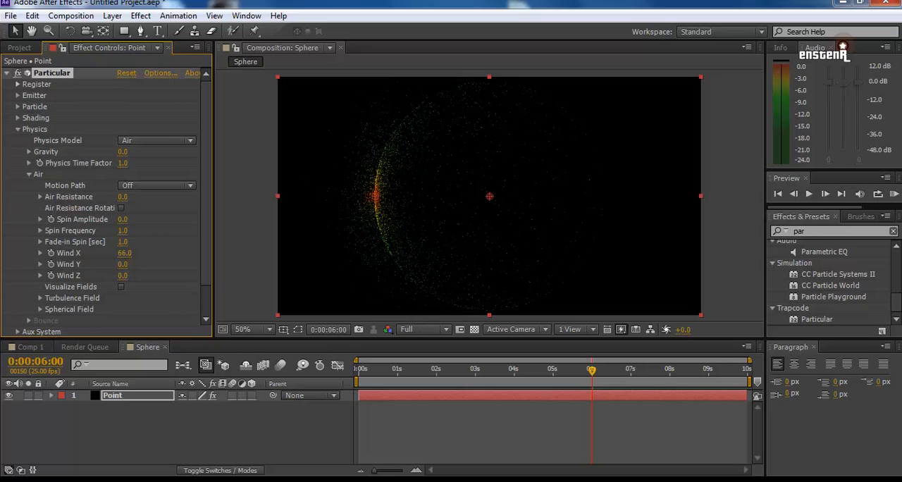
Step: Play the particle animation from the start of the composition and stop it near 8 seconds
key("Home")
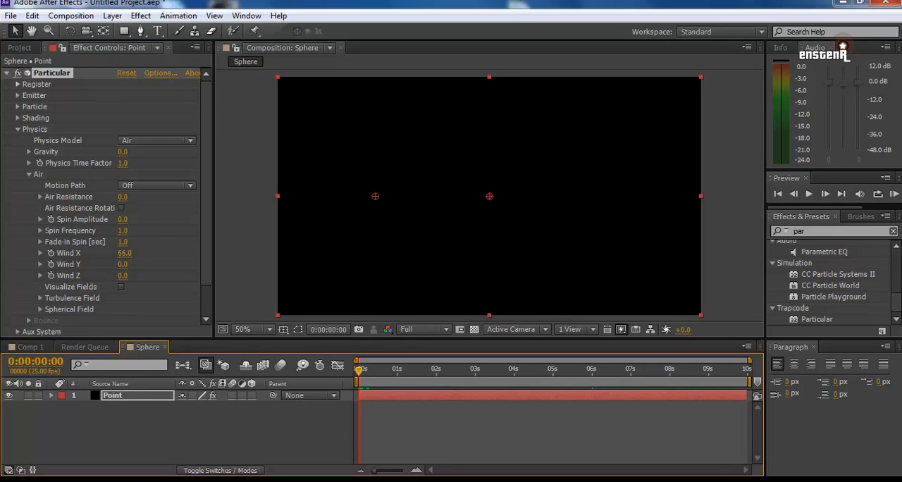
key("space")
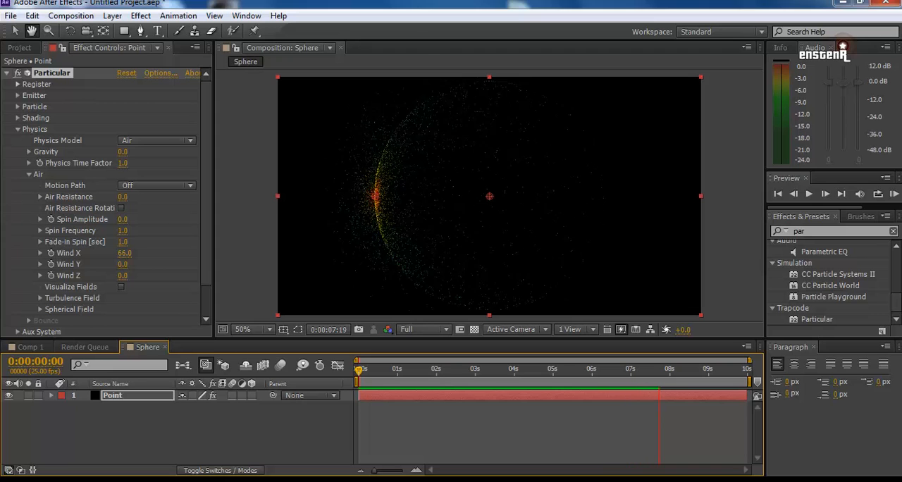
key("space")
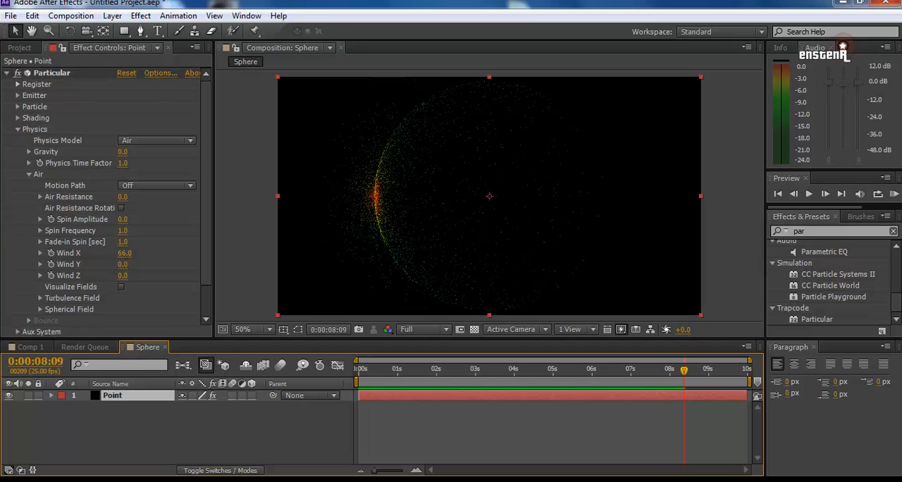
Step: Duplicate the Point layer and rename the copy as Point1
key("ctrl+d")
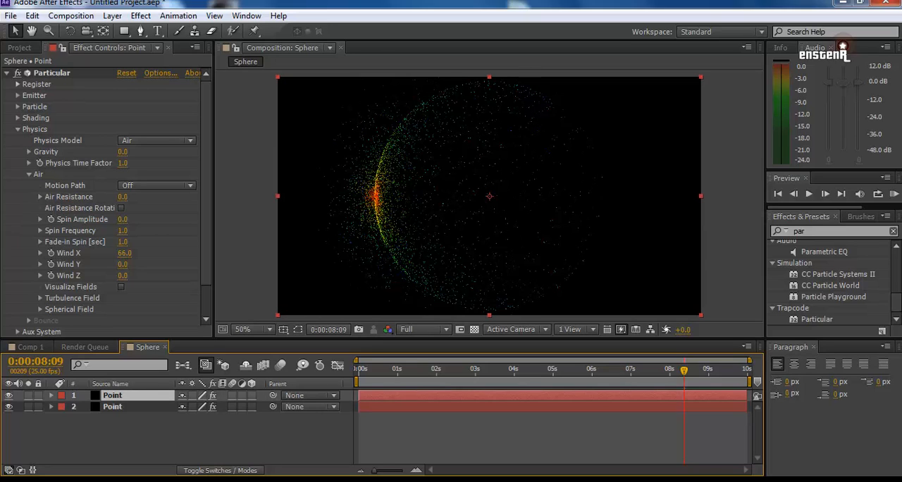
key("Return")
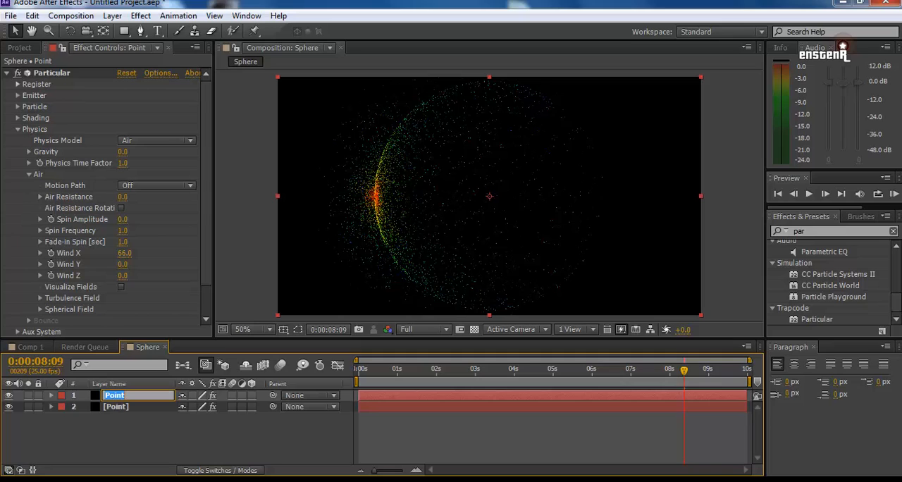
type("Point1")
key("Return")
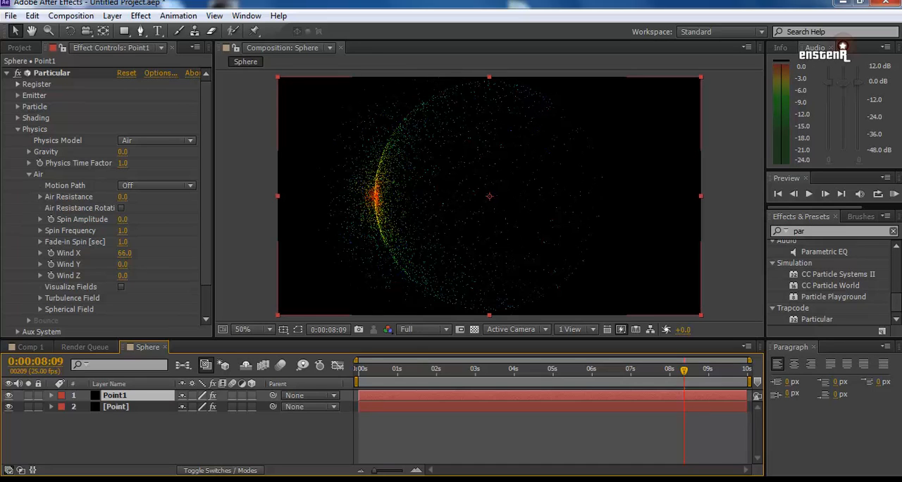
Step: Move the Point1 layer's Particular emitter to the right edge of the particle sphere
left_click(116, 406)
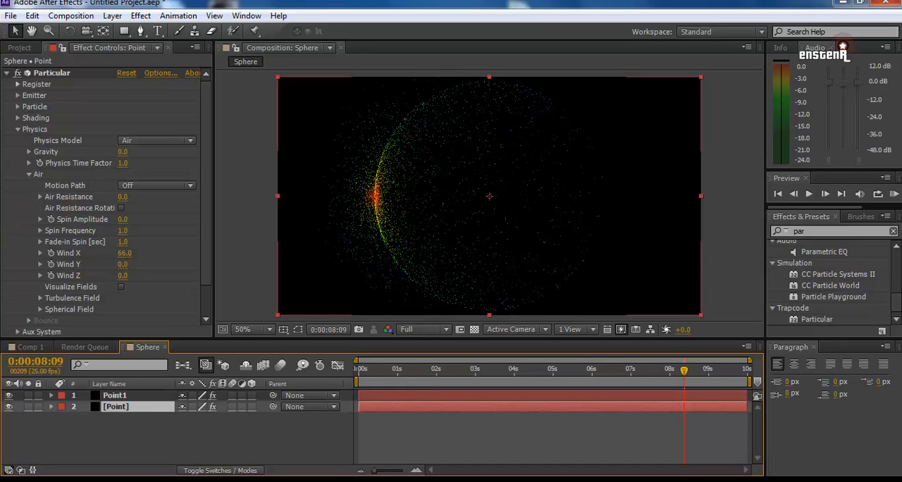
left_click(116, 395)
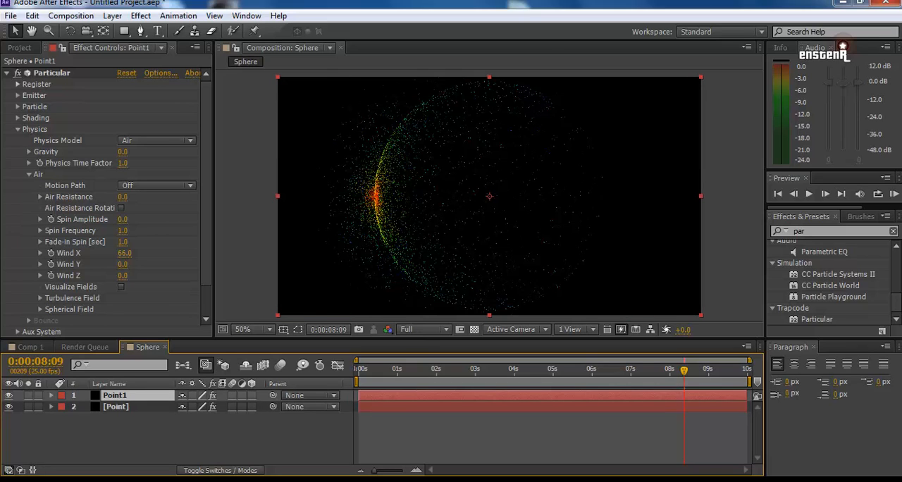
left_click(52, 73)
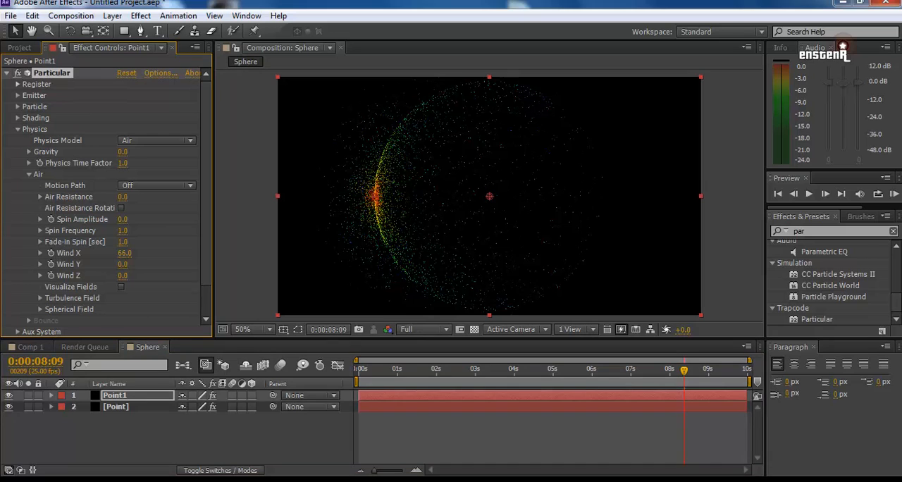
left_click_drag(374, 196, 602, 194)
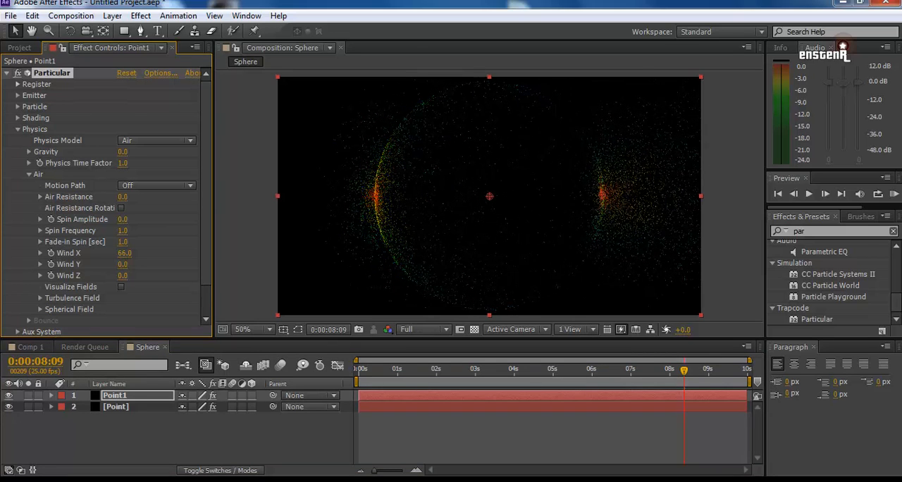
Step: Nudge the Point1 emitter onto the sphere's right edge and set its Wind X to -66
left_click_drag(602, 194, 600, 195)
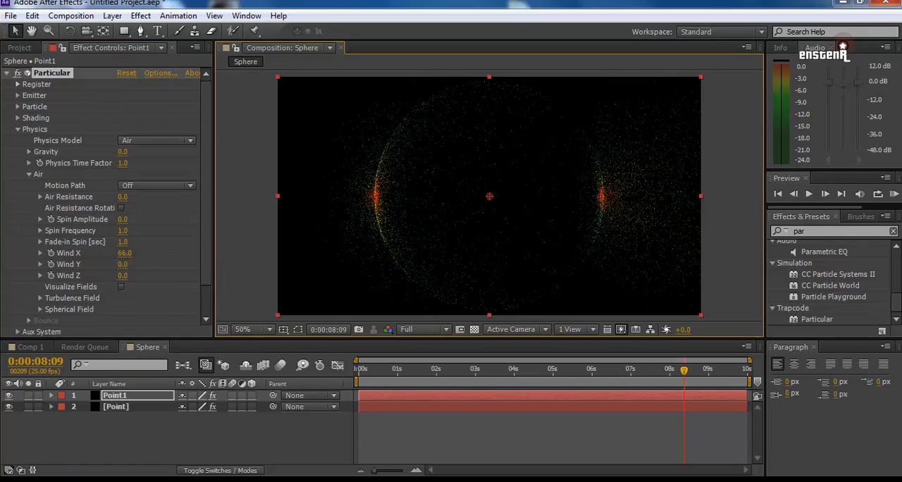
left_click_drag(169, 253, 75, 253)
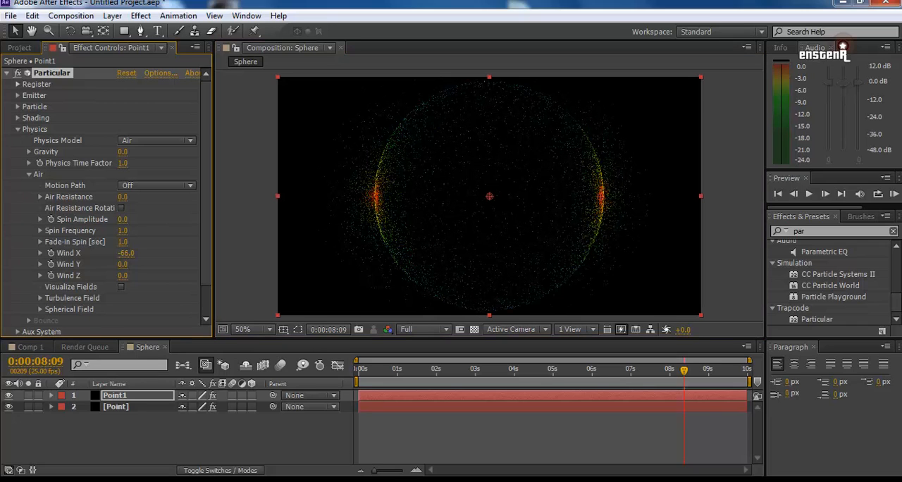
Step: Play the animation from near the start of the composition and stop it at about 5 seconds
left_click(362, 370)
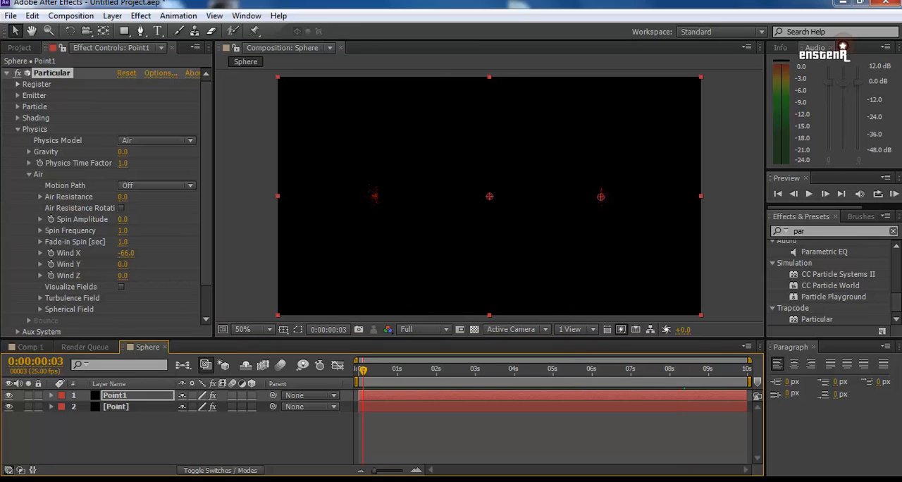
key("space")
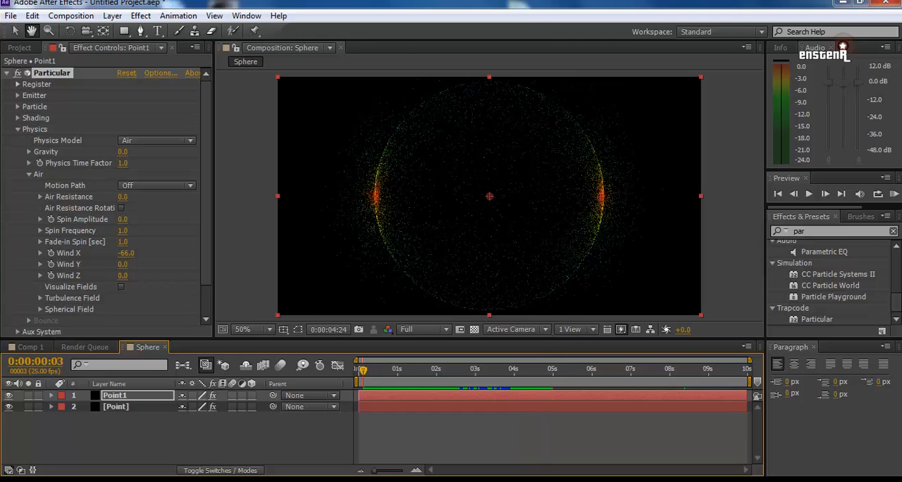
key("space")
Step: Duplicate the Point1 layer and move the copy's Particular emitter to the bottom edge of the sphere
left_click(116, 395)
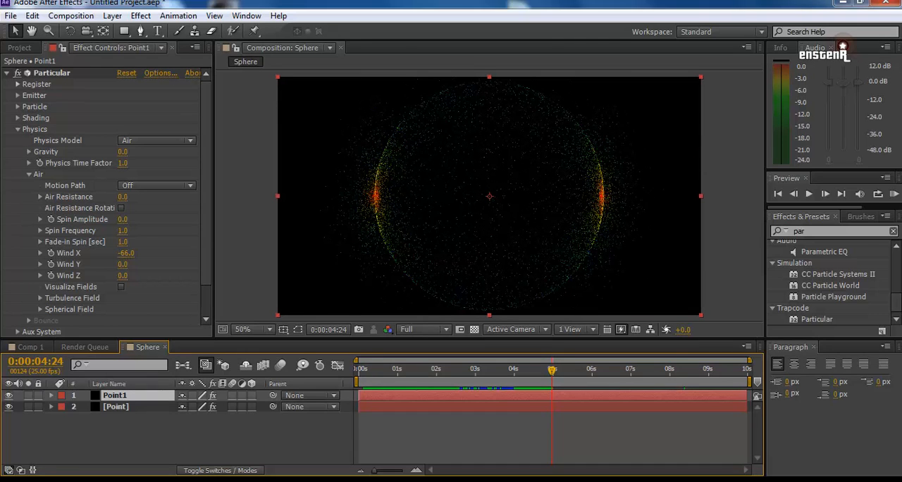
key("ctrl+d")
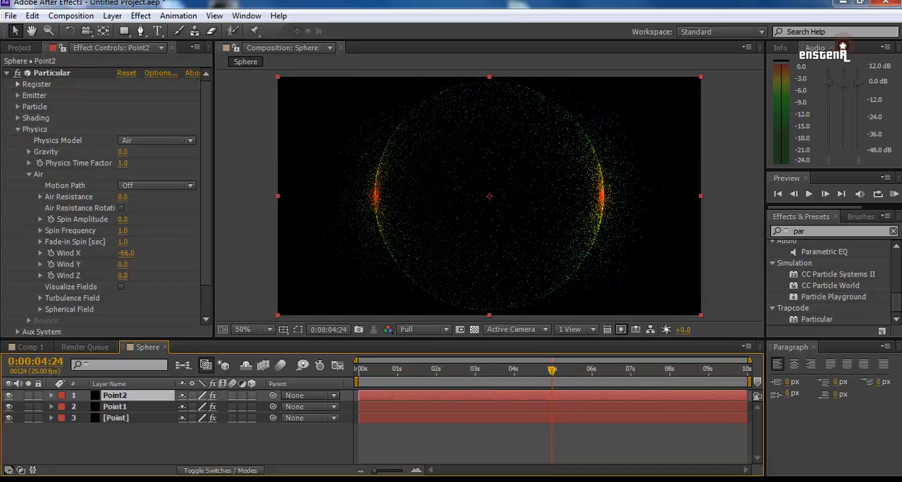
left_click(52, 73)
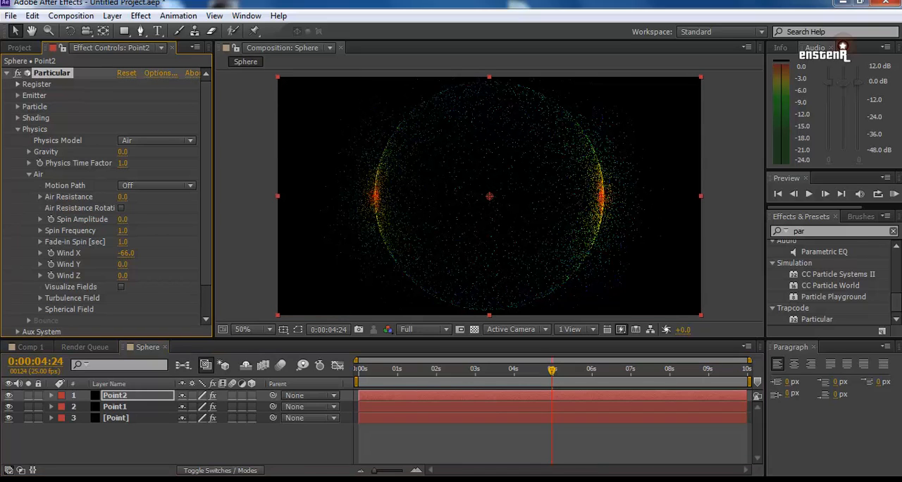
left_click_drag(600, 196, 489, 308)
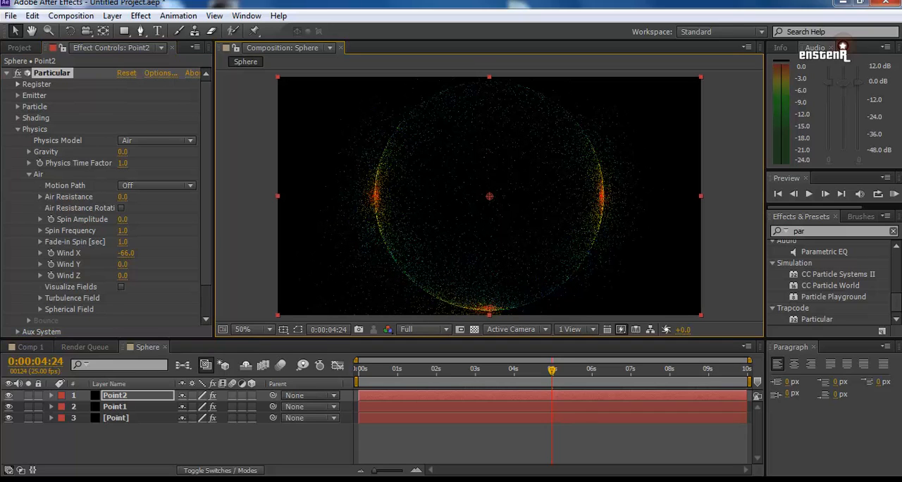
Step: Set the Point2 layer's Wind X to 0 and its Wind Y to -70
left_click(126, 253)
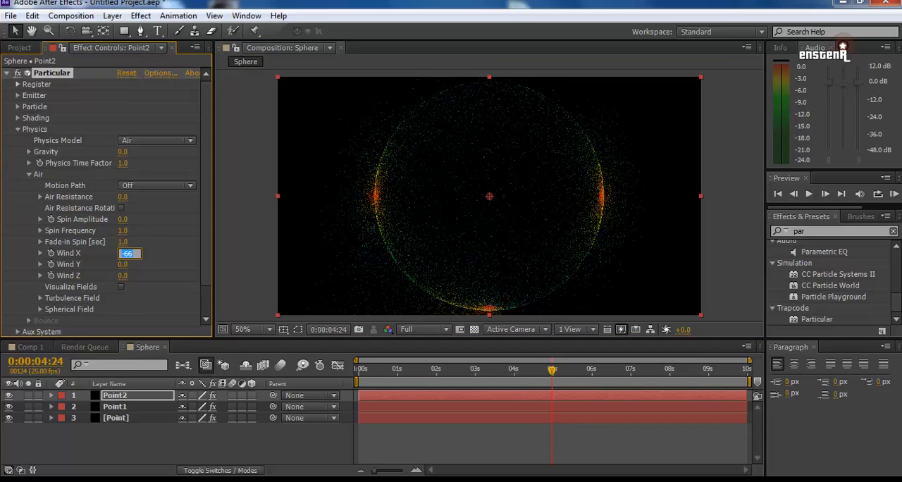
type("0")
key("Tab")
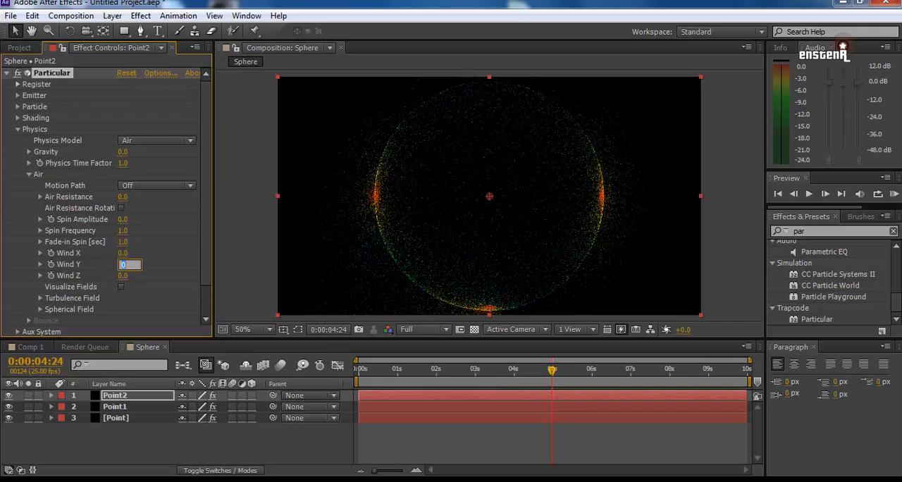
key("Return")
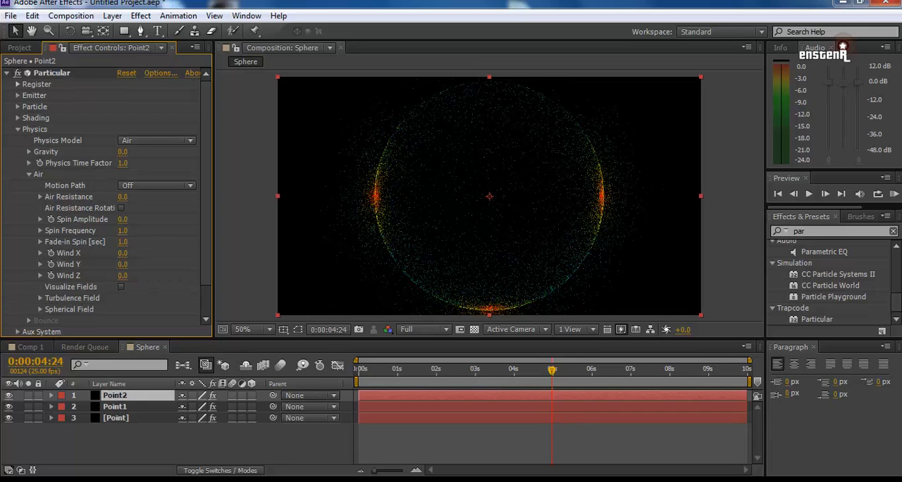
left_click_drag(122, 264, 77, 264)
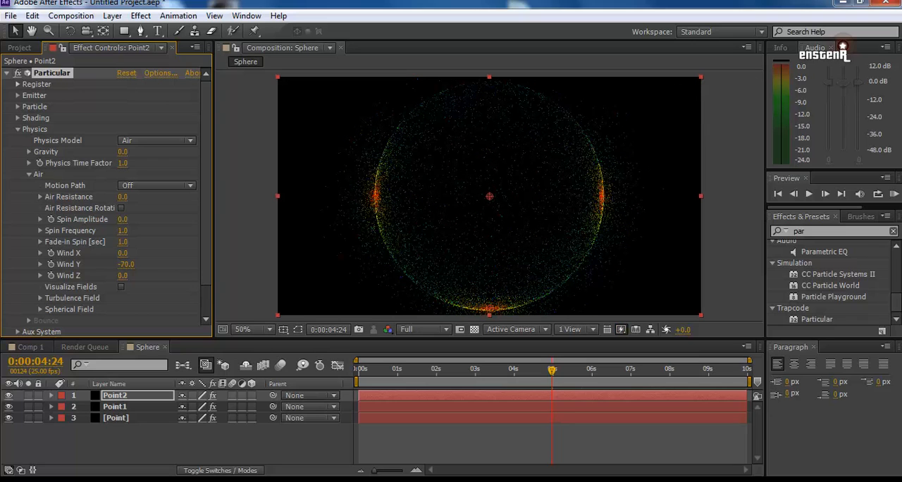
Step: Preview the three emitters from near the start of the composition to about 3 seconds
key("Home")
key("space")
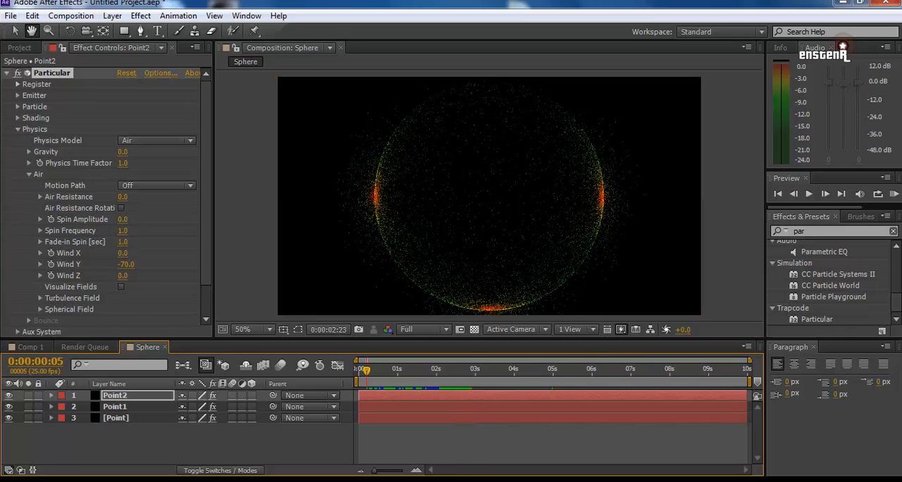
key("space")
Step: Duplicate the Particular effect on Point2, then duplicate the Point2 layer itself
key("ctrl+d")
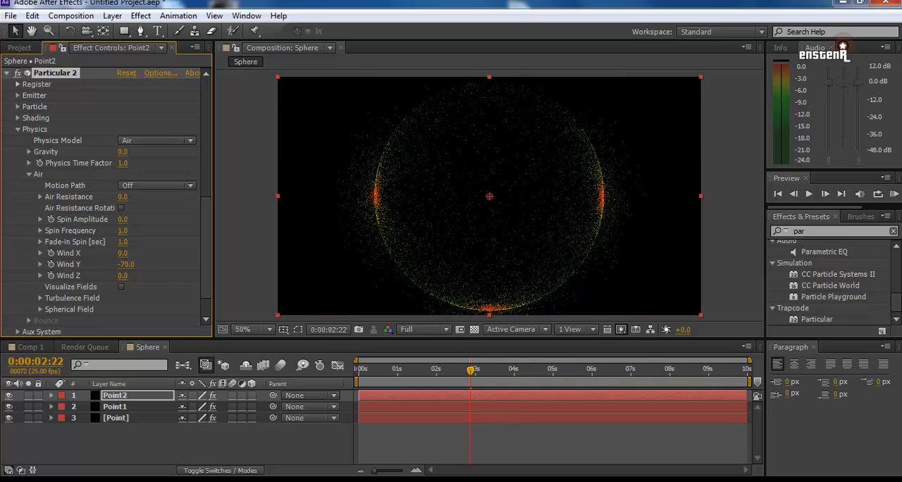
key("F2")
left_click(115, 395)
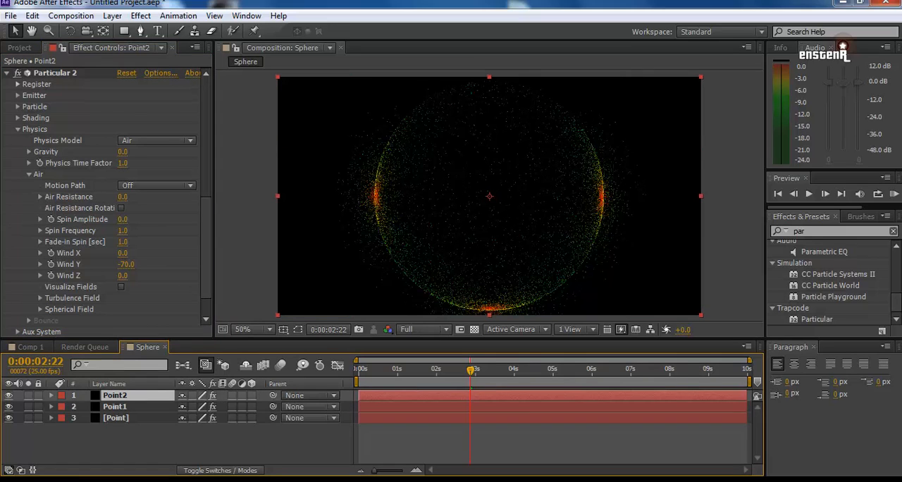
key("ctrl+d")
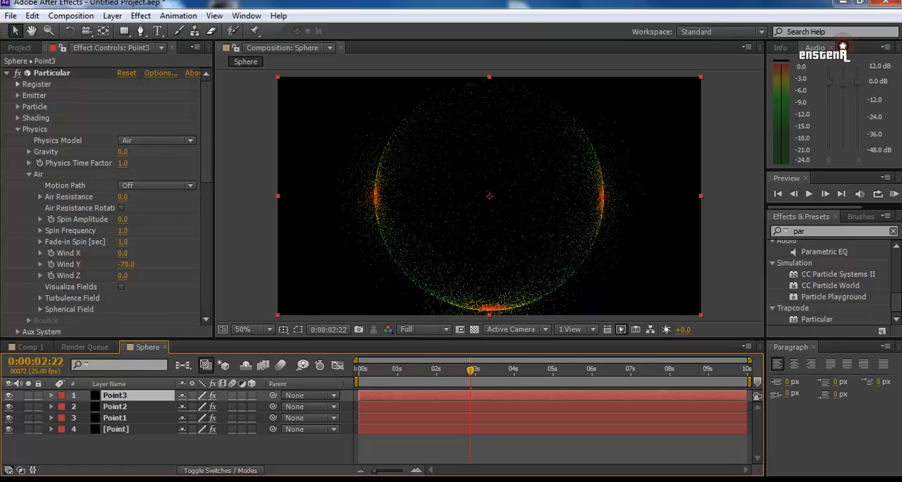
Step: Try to move the Point3 emitter to the top edge of the sphere and set its Wind Y to 70
left_click(125, 264)
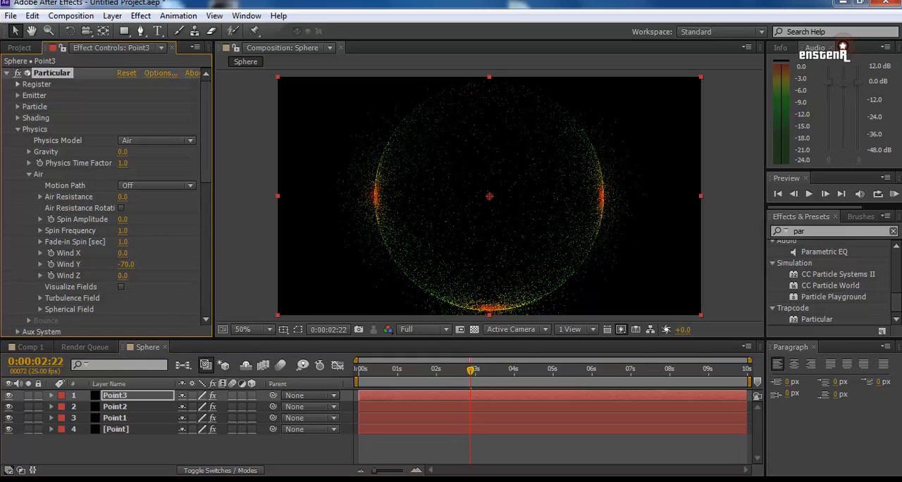
mouse_move(489, 308)
left_mouse_down()
mouse_move(474, 216)
mouse_move(483, 81)
left_mouse_up()
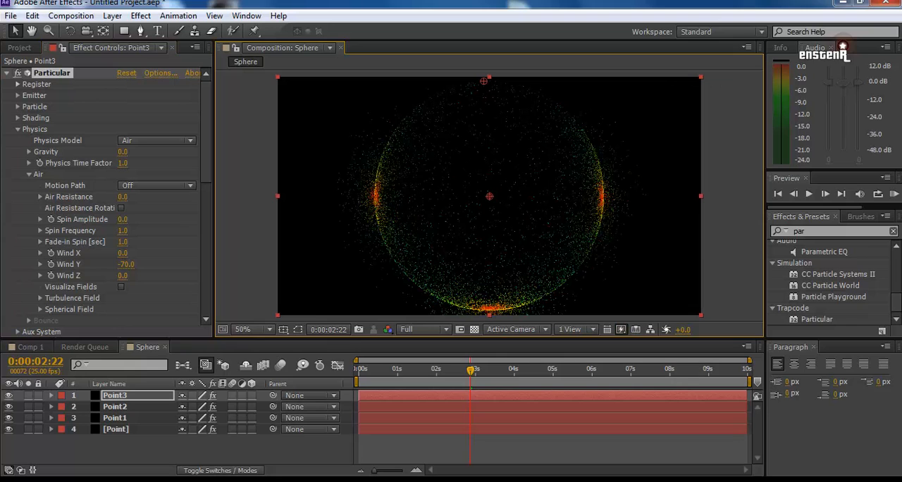
mouse_move(125, 264)
left_mouse_down()
mouse_move(118, 265)
mouse_move(131, 264)
left_mouse_up()
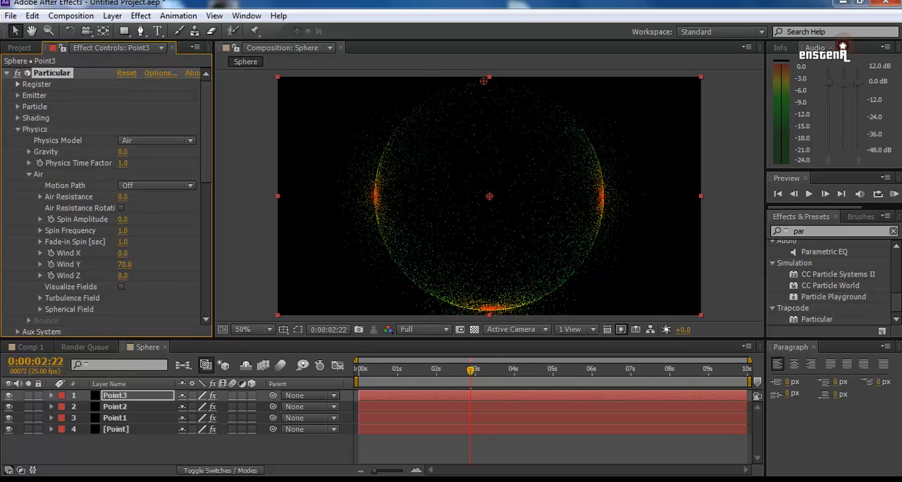
Step: Preview the animation briefly from near the start to check the emitter at the top of the sphere
left_click(367, 370)
key("space")
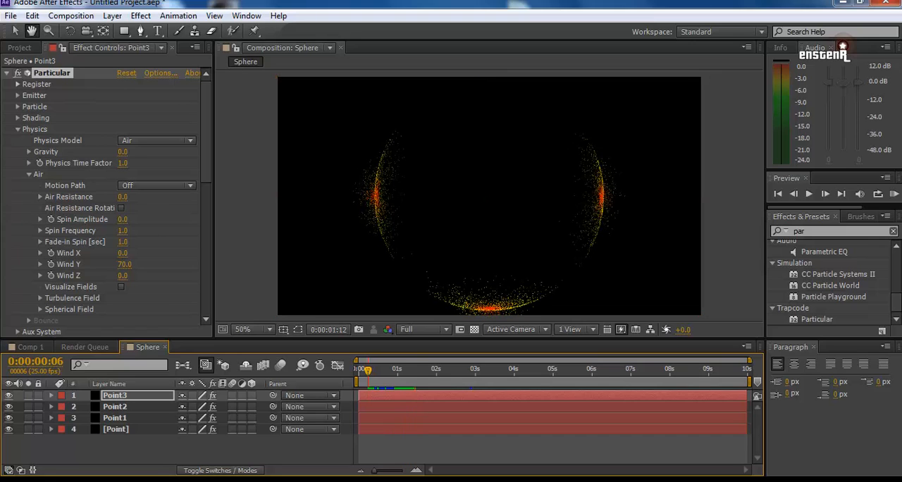
key("space")
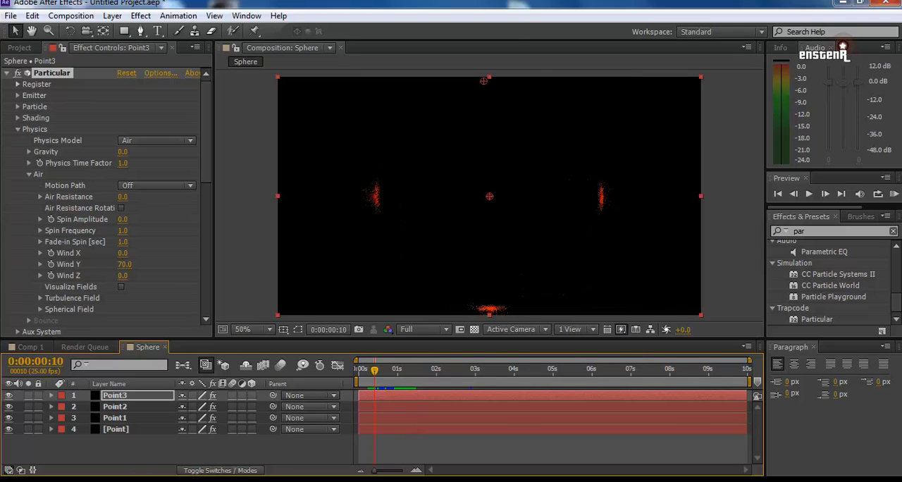
Step: Replace the Point3 layer with a fresh duplicate of Point2 and try moving its emitter to the top of the sphere
left_click(116, 395)
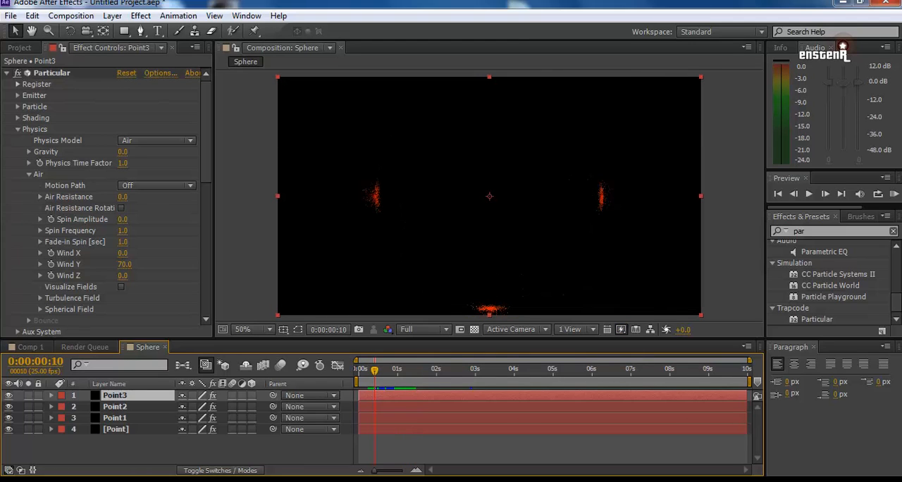
key("Delete")
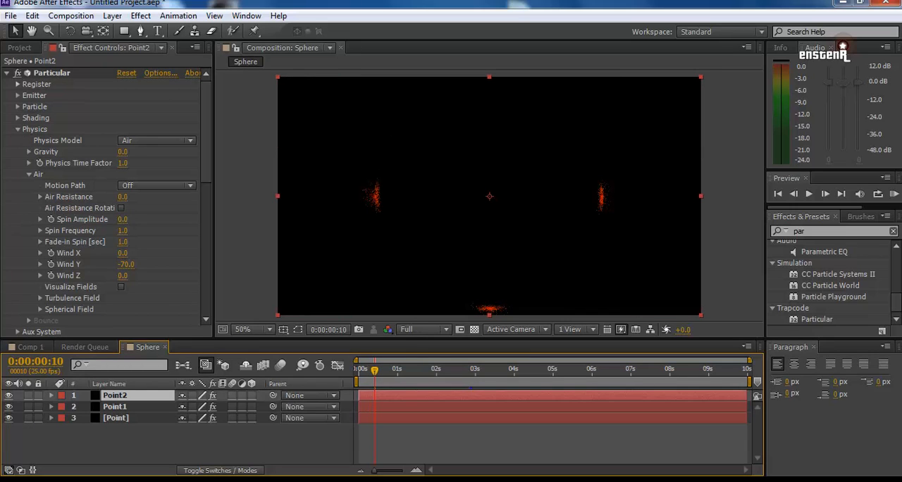
key("ctrl+z")
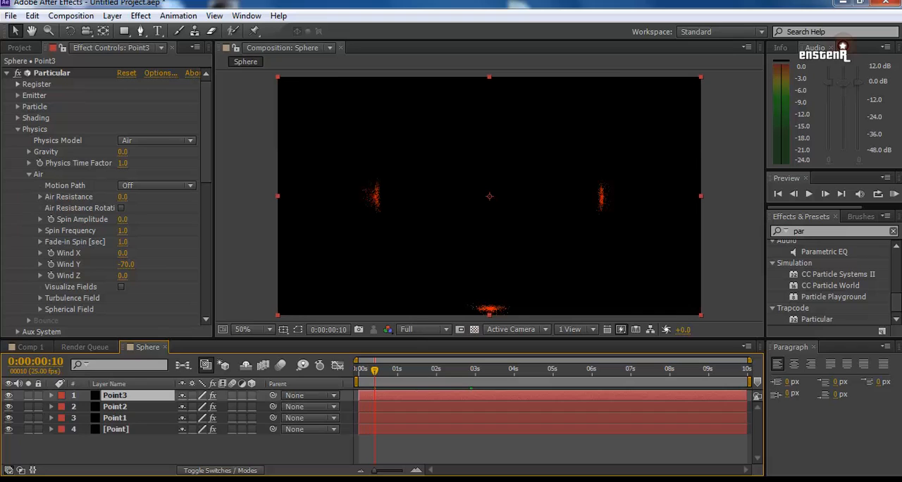
left_click(52, 73)
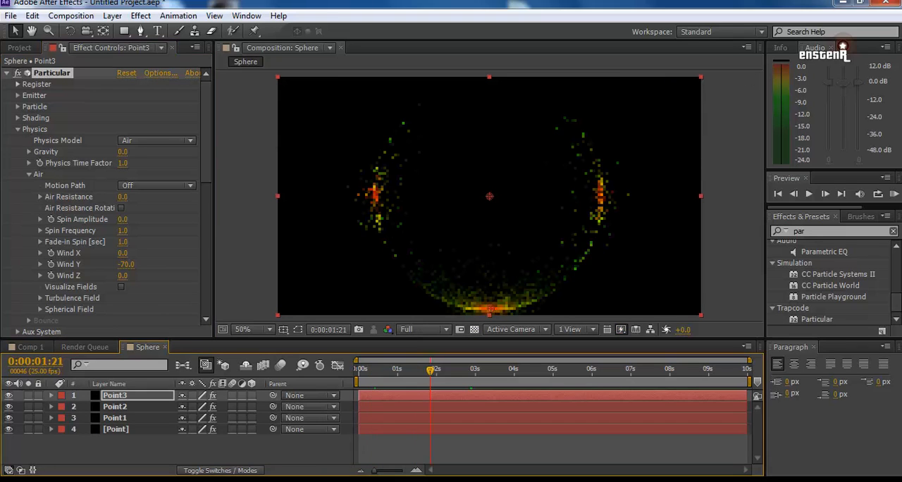
left_click_drag(491, 303, 482, 88)
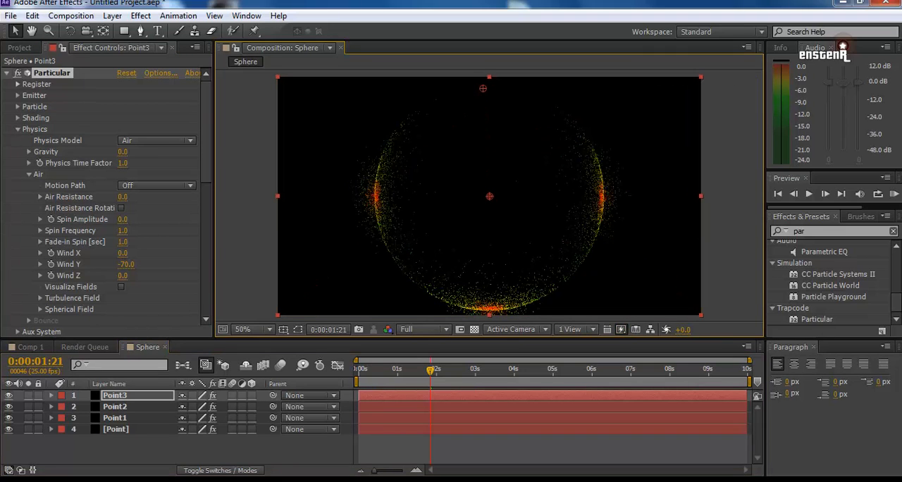
Step: Undo the Point3 layer attempts and the duplicated Particular effect on the Point2 layer
key("ctrl+z")
key("ctrl+z")
key("ctrl+z")
key("ctrl+d")
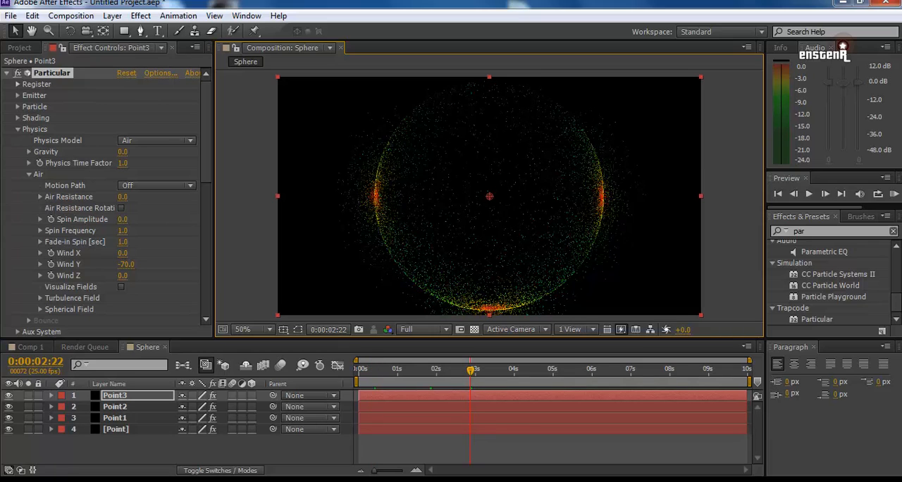
key("Delete")
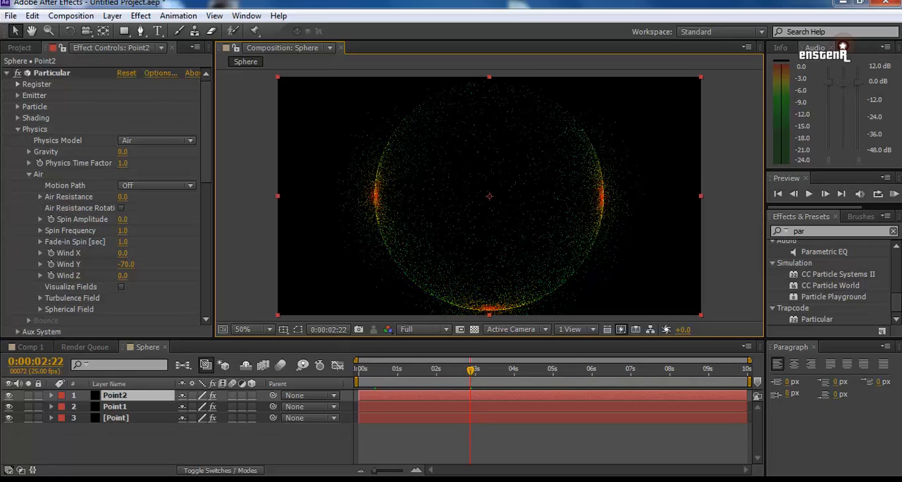
key("ctrl+z")
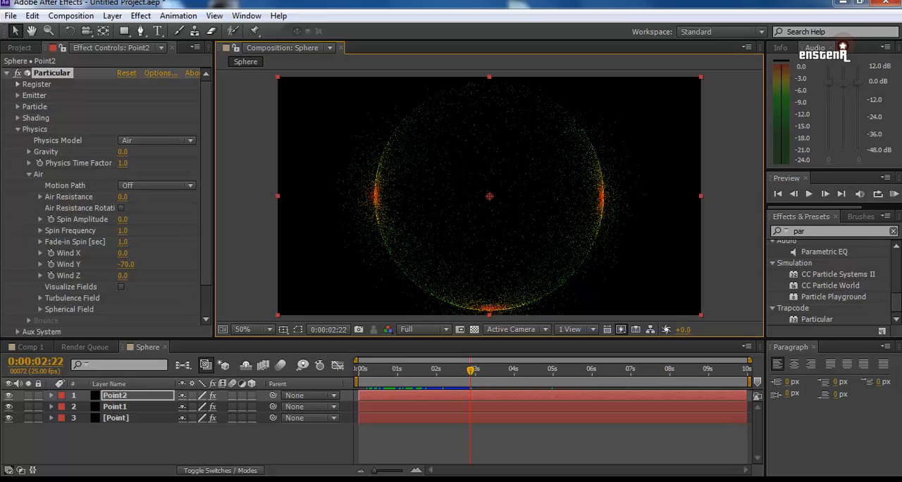
Step: Duplicate the Point2 layer and move the copy's Particular emitter to the top edge of the sphere
left_click(115, 395)
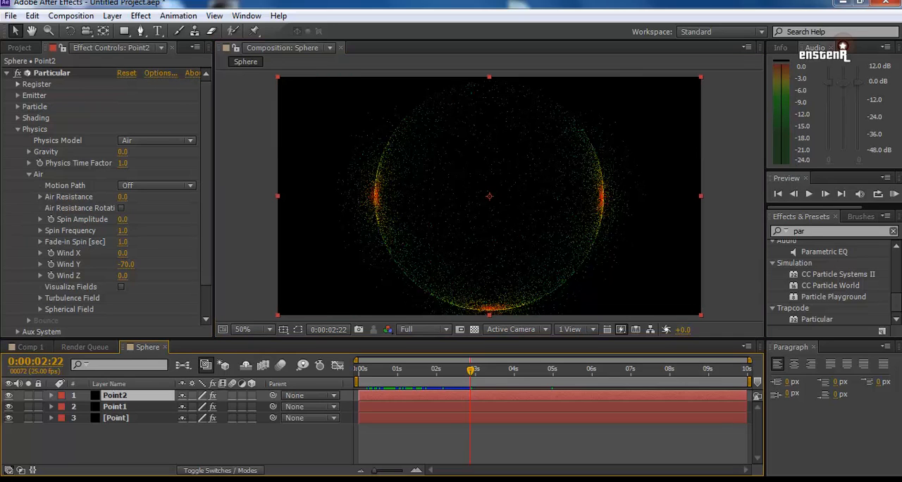
key("ctrl+d")
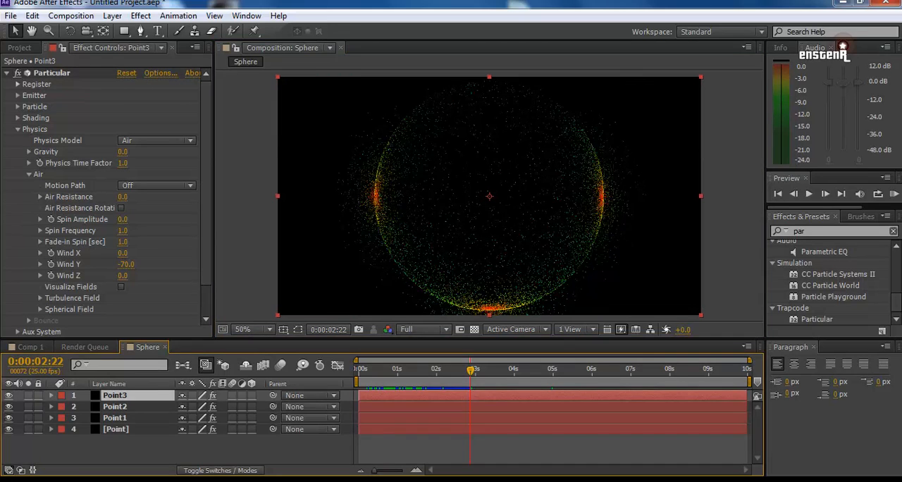
left_click(125, 264)
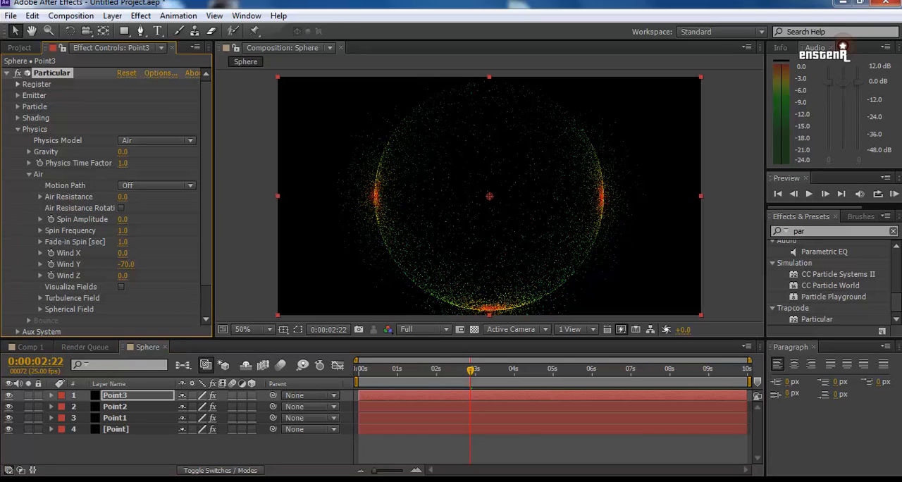
left_click_drag(489, 308, 485, 83)
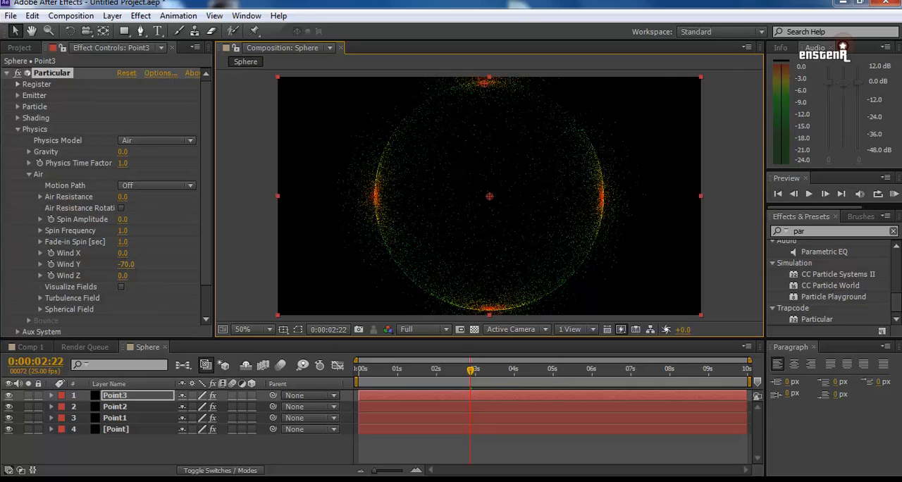
Step: Set Wind Y to 70 in the Point3 layer's Particular physics and preview the animation from near the start
left_click_drag(126, 265, 220, 264)
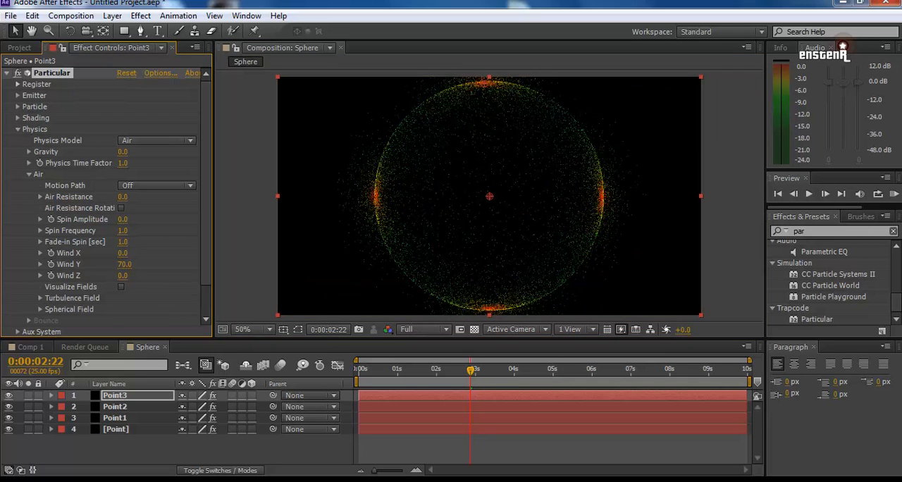
left_click(376, 370)
key("space")
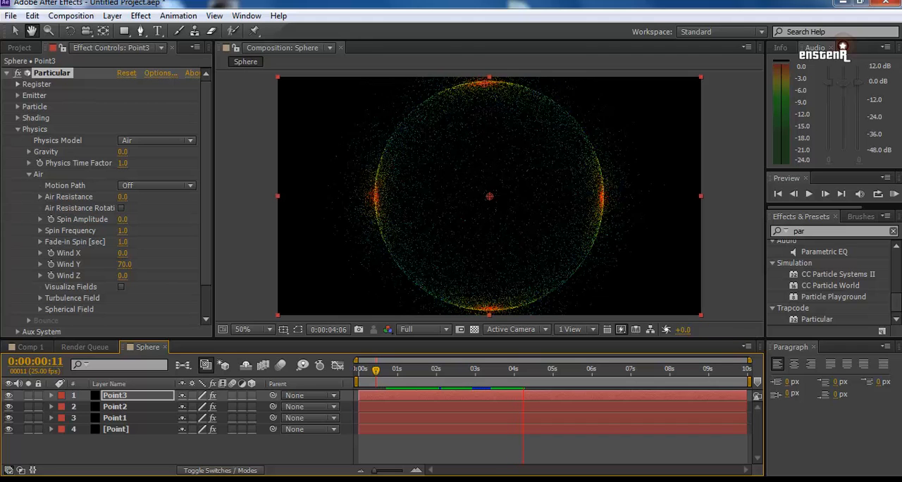
key("space")
Step: Add a two-node camera named Camera 1 to the Sphere composition with the default settings
right_click(155, 453)
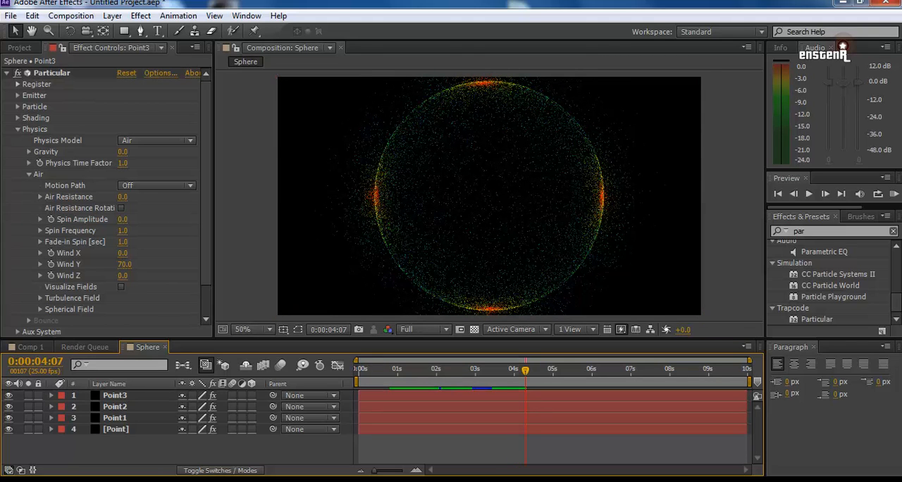
mouse_move(188, 312)
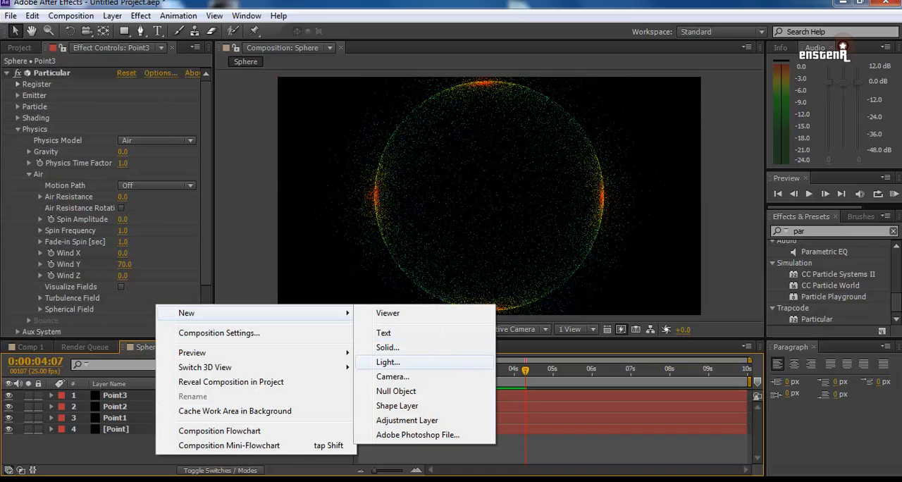
left_click(393, 377)
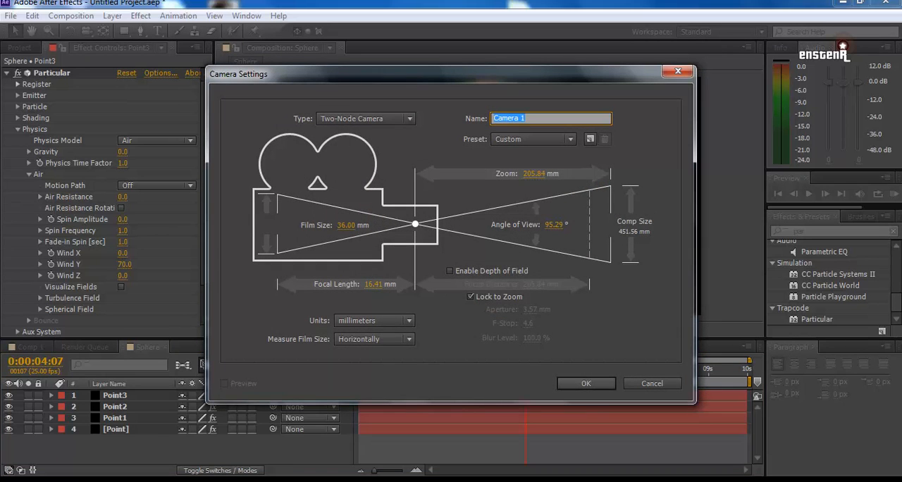
key("Return")
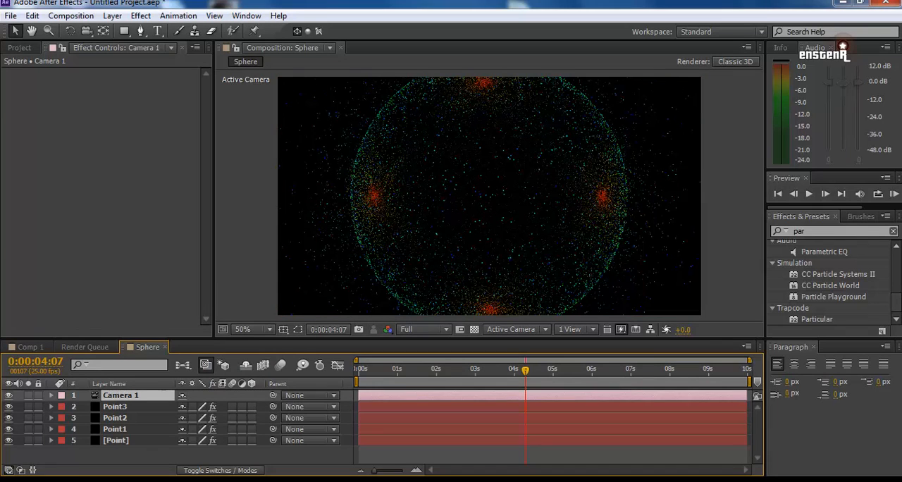
Step: Reduce the composition view to 33.3% and preview the particle sphere through Camera 1 from near the start
left_click_drag(283, 339, 284, 356)
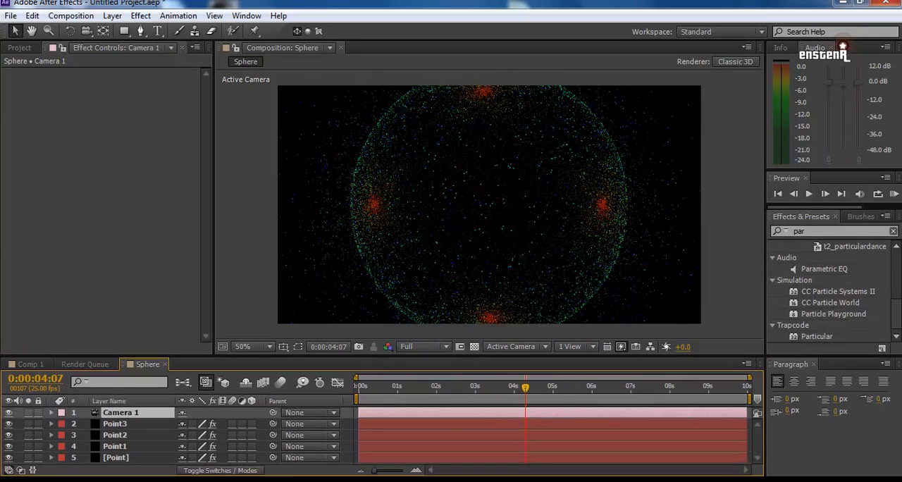
left_click(260, 346)
left_click(275, 214)
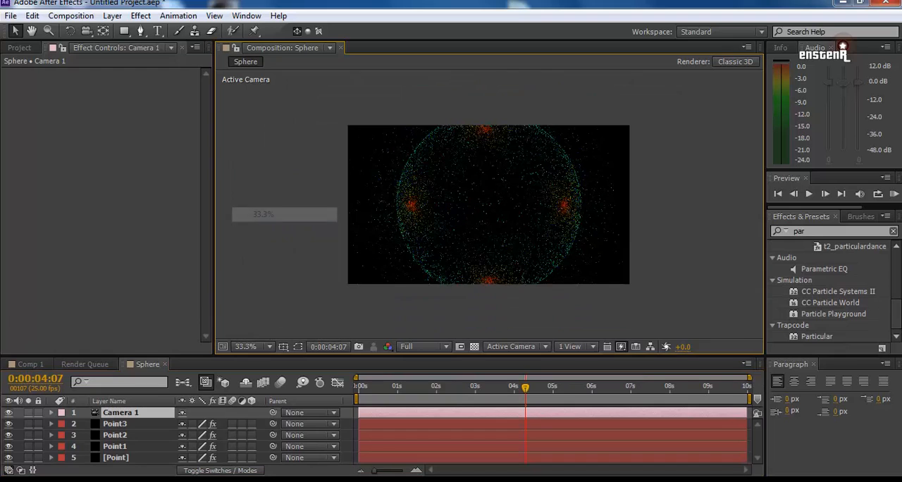
left_click(367, 387)
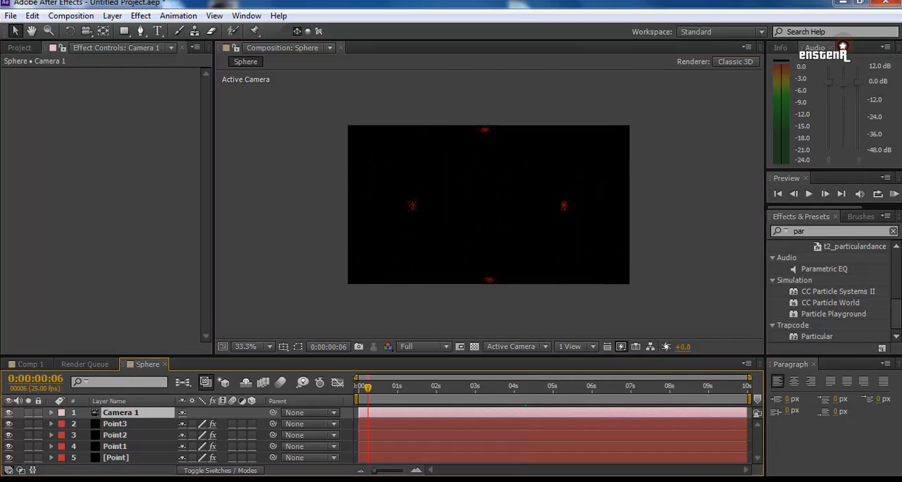
key("h")
key("KP_0")
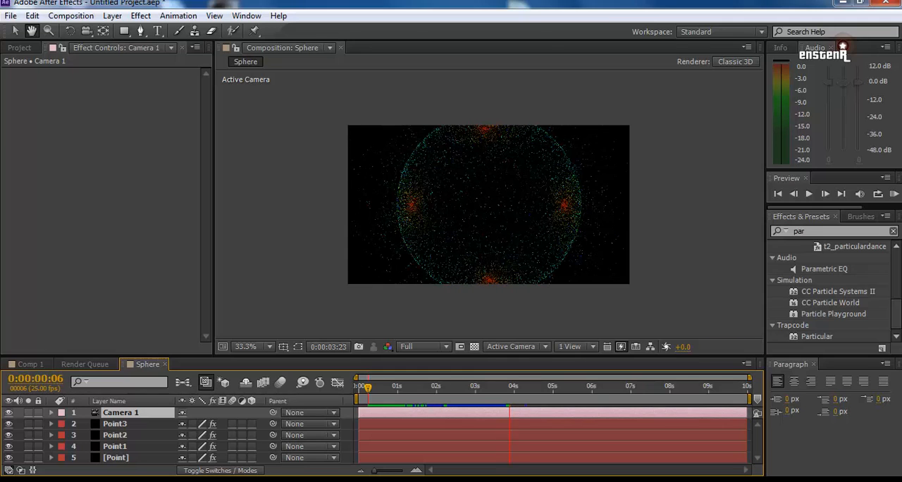
key("space")
Step: Enlarge the timeline area, turn off Camera 1's visibility and preview the animation from 0:00:01:08
left_click_drag(451, 356, 451, 284)
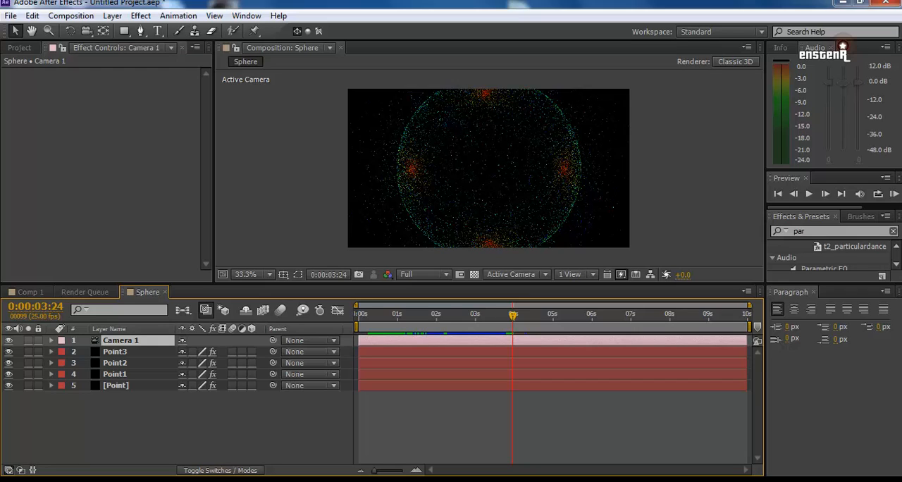
left_click(9, 340)
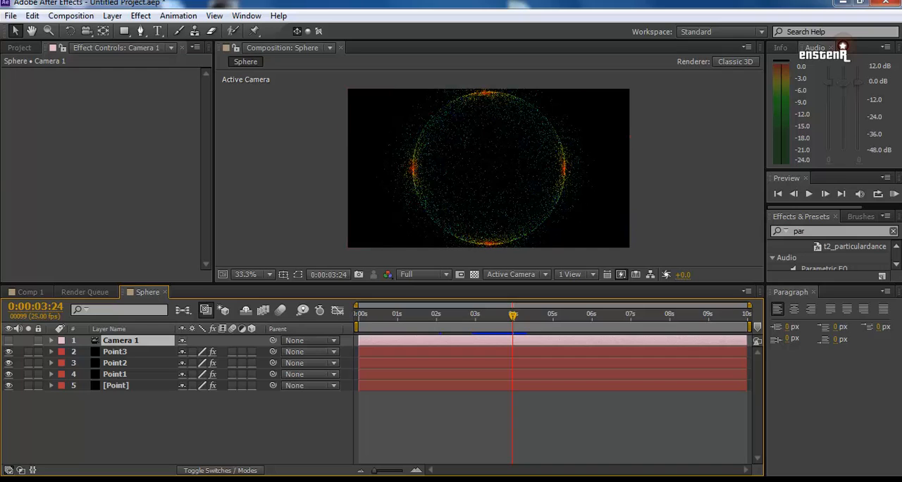
left_click(410, 315)
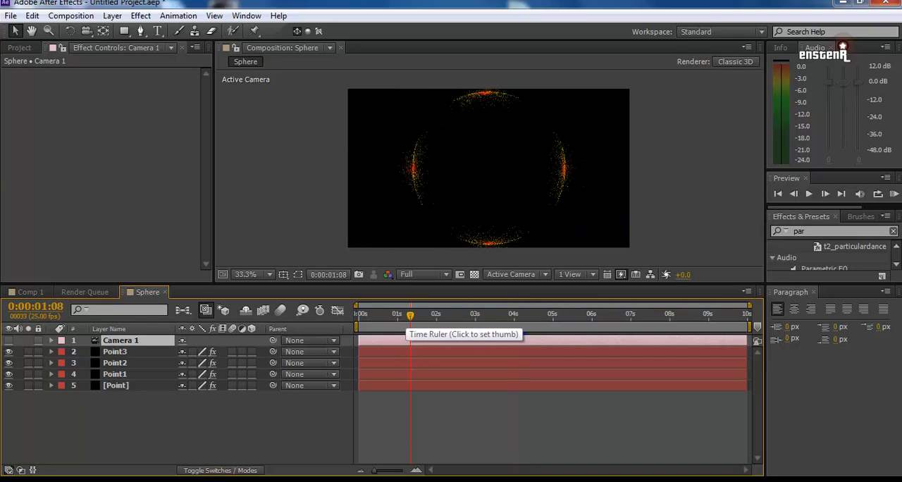
key("space")
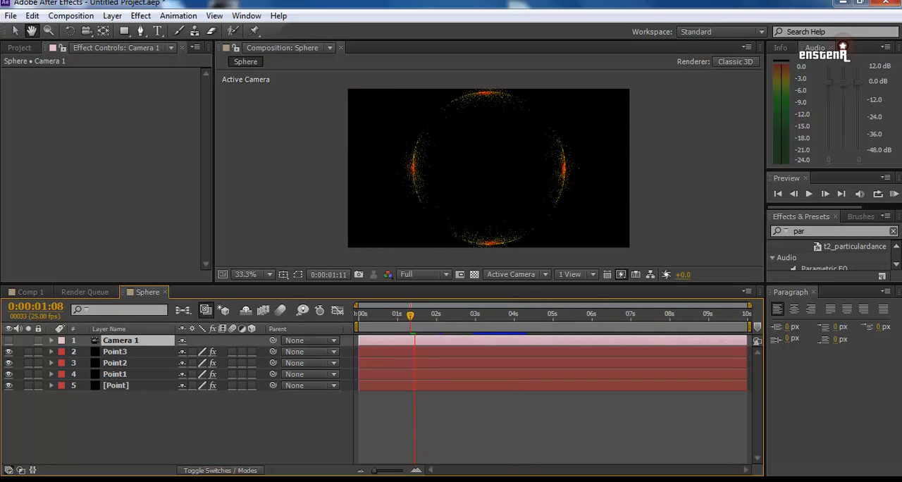